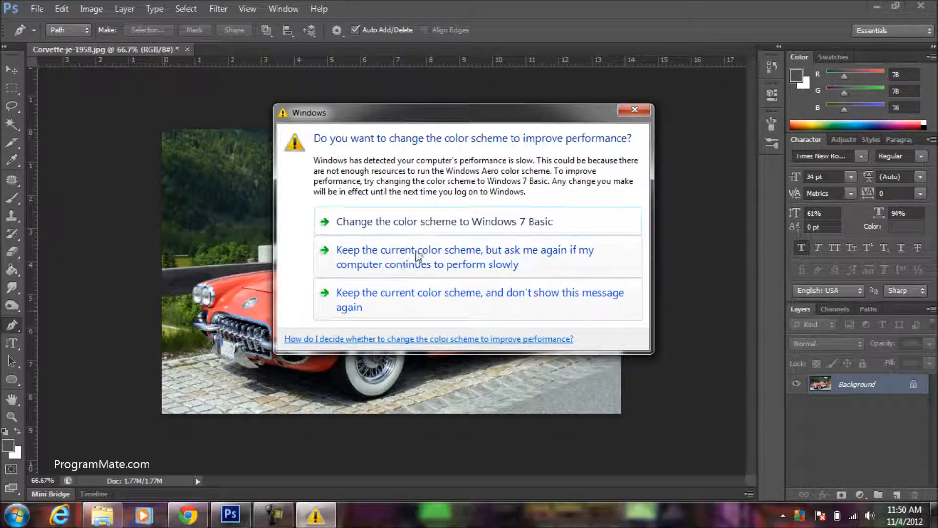
Change the Windows color scheme to Windows 7 Basic in the performance prompt
{"action": "left_click", "coordinate": [420, 223]}
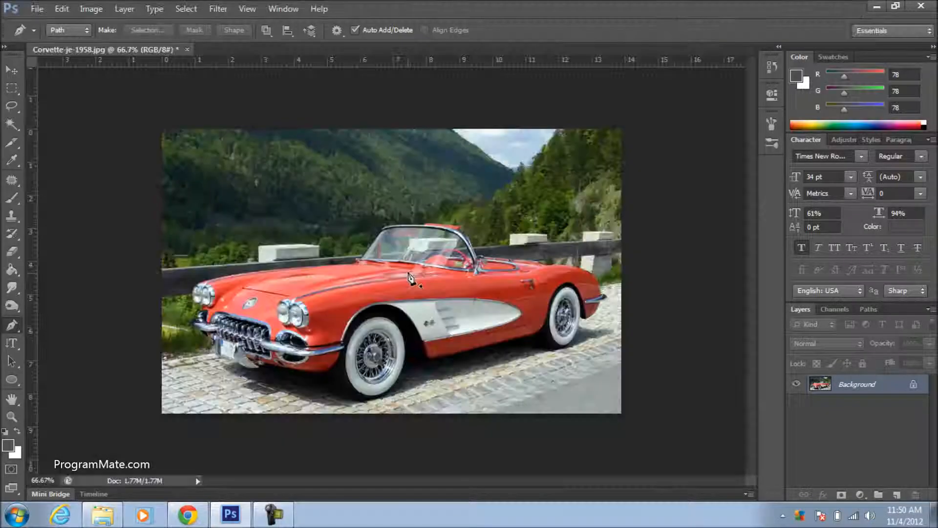
{"action": "scroll", "coordinate": [408, 277], "scroll_direction": "up", "scroll_amount": 1}
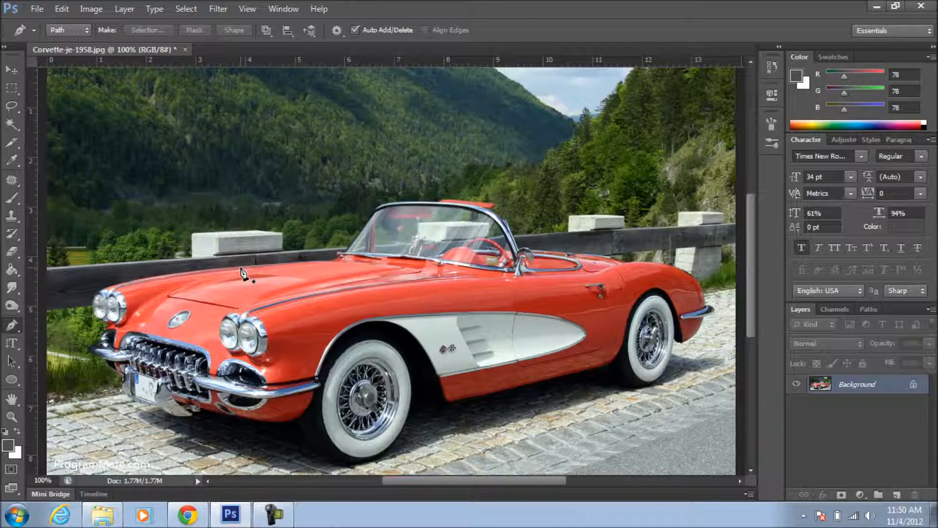
{"action": "left_click_drag", "start_coordinate": [240, 265], "coordinate": [357, 254]}
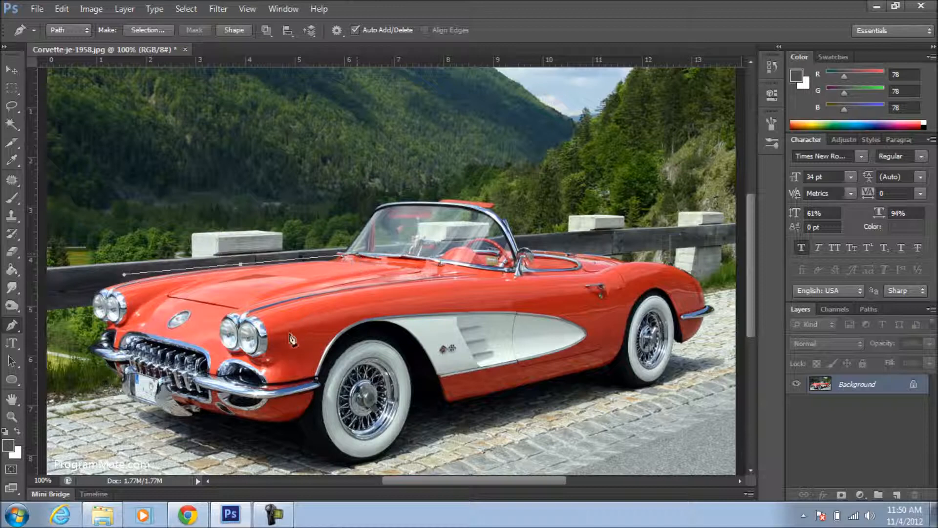
{"action": "key", "text": "ctrl+z"}
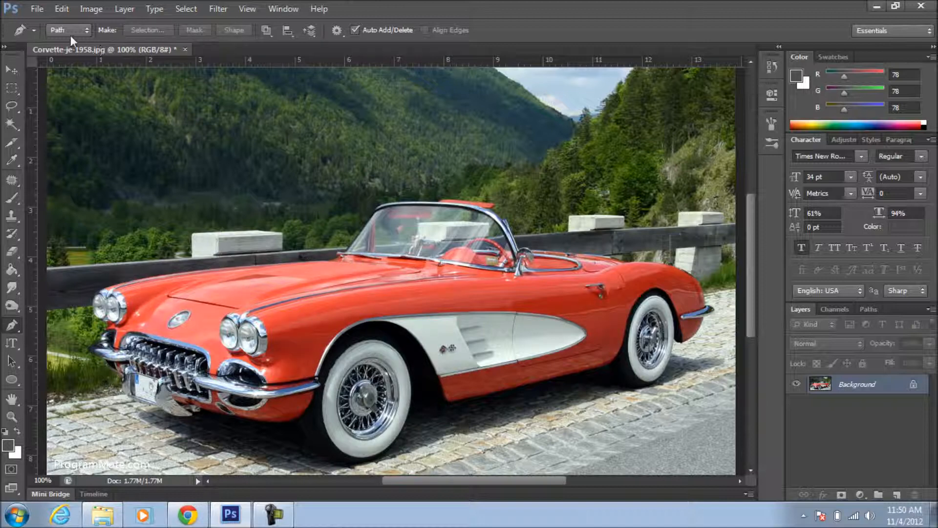
{"action": "right_click", "coordinate": [7, 328]}
{"action": "left_click", "coordinate": [6, 327]}
{"action": "left_click", "coordinate": [68, 30]}
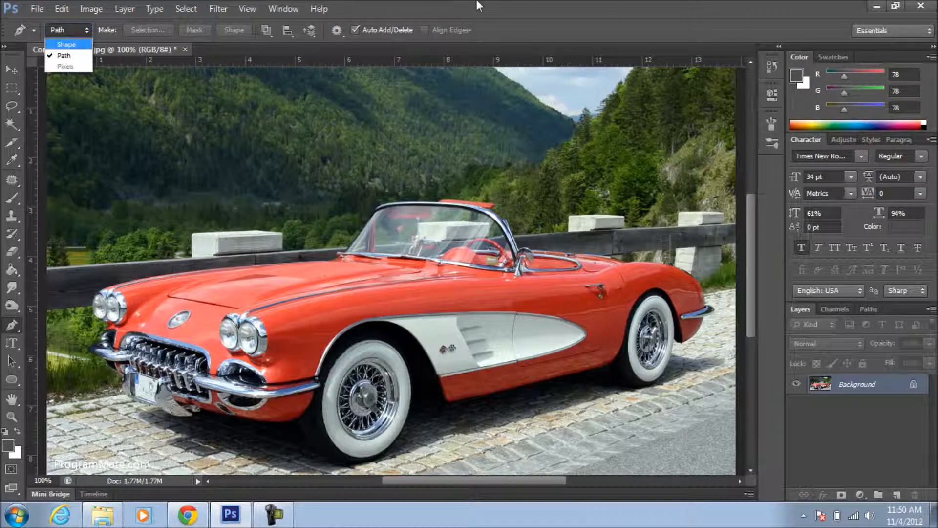
{"action": "left_click", "coordinate": [500, 6]}
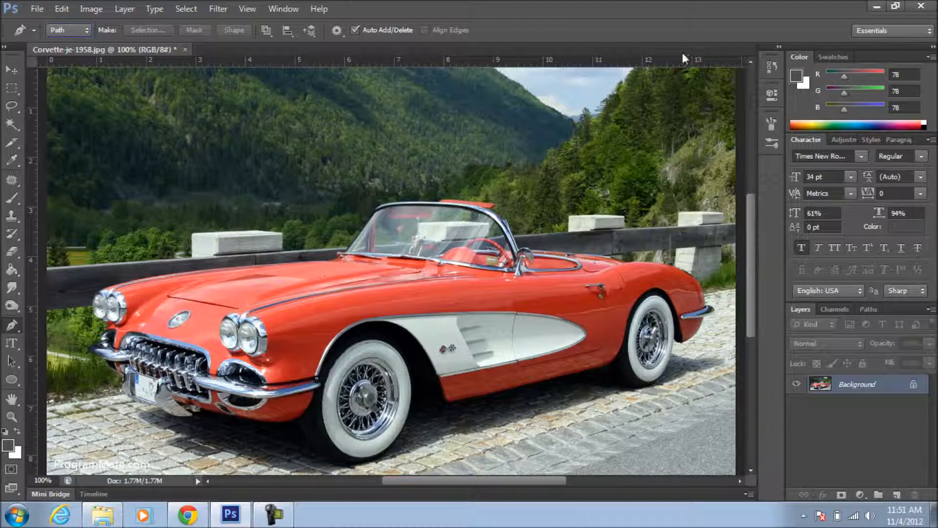
Set the Pen tool to Shape mode and draw a filled four-cornered shape over the windshield, about 224 by 93 px
{"action": "left_click", "coordinate": [68, 30]}
{"action": "left_click", "coordinate": [56, 39]}
{"action": "left_click_drag", "start_coordinate": [264, 209], "coordinate": [423, 153]}
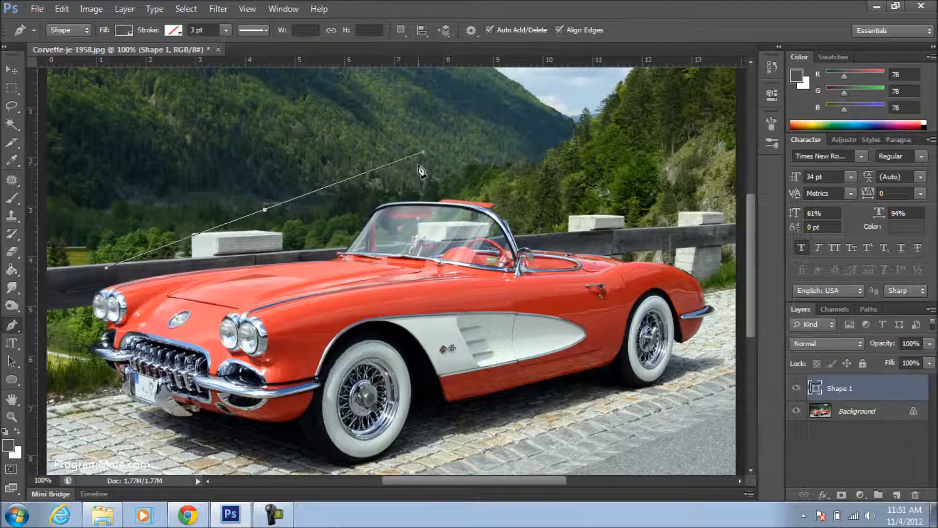
{"action": "left_click", "coordinate": [442, 200], "text": "ctrl"}
{"action": "key", "text": "ctrl+z"}
{"action": "left_click", "coordinate": [347, 174]}
{"action": "left_click", "coordinate": [502, 173]}
{"action": "left_click", "coordinate": [502, 238]}
{"action": "left_click", "coordinate": [356, 238]}
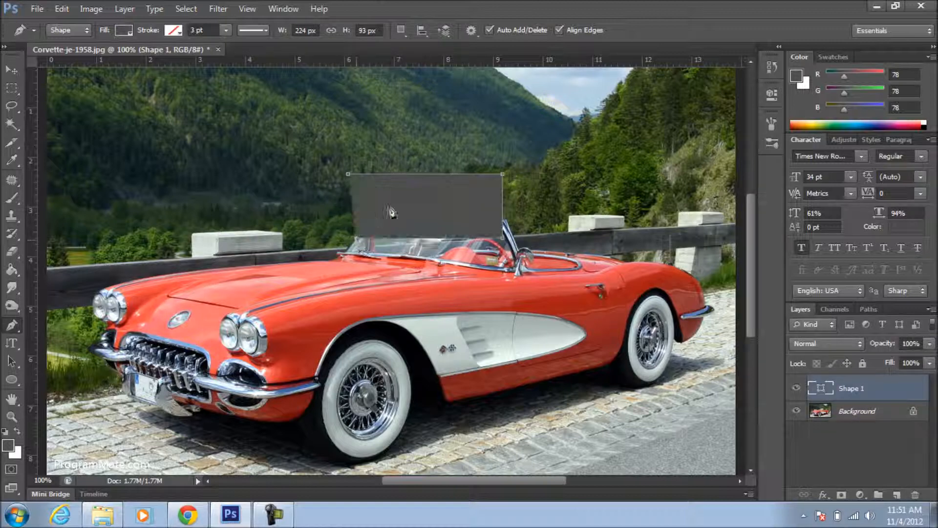
Discard the trial shape along with its layer, and return the Pen tool to Path mode
{"action": "key", "text": "ctrl+alt+z"}
{"action": "key", "text": "ctrl+alt+z"}
{"action": "key", "text": "ctrl+alt+z"}
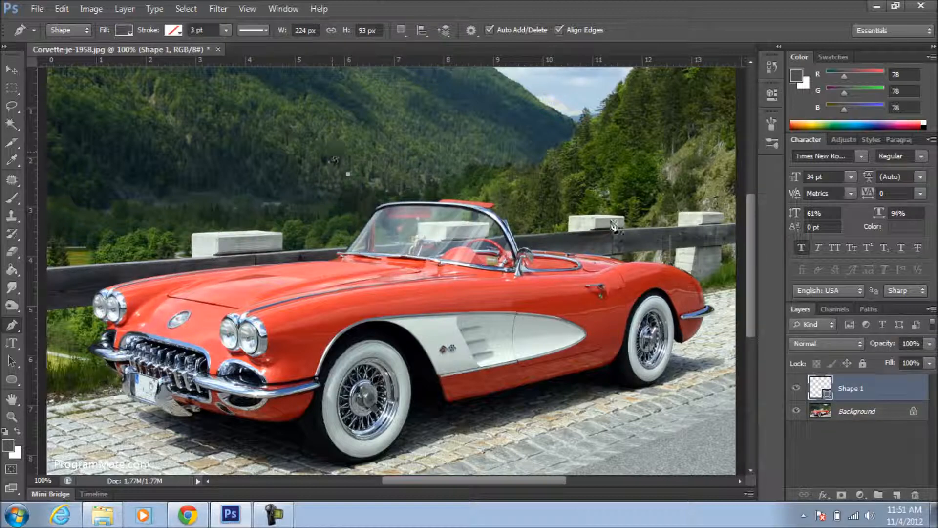
{"action": "left_click", "coordinate": [68, 30]}
{"action": "left_click", "coordinate": [73, 55]}
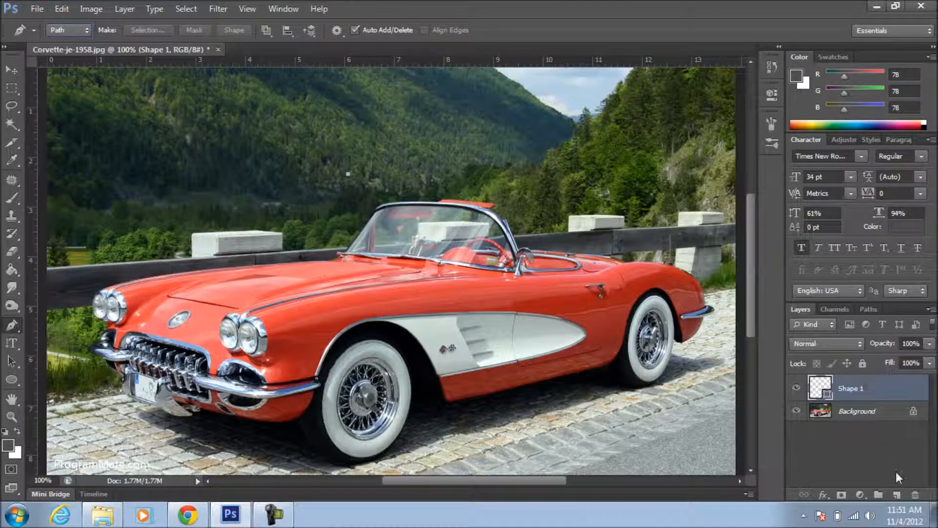
{"action": "left_click", "coordinate": [915, 495]}
{"action": "key", "text": "Return"}
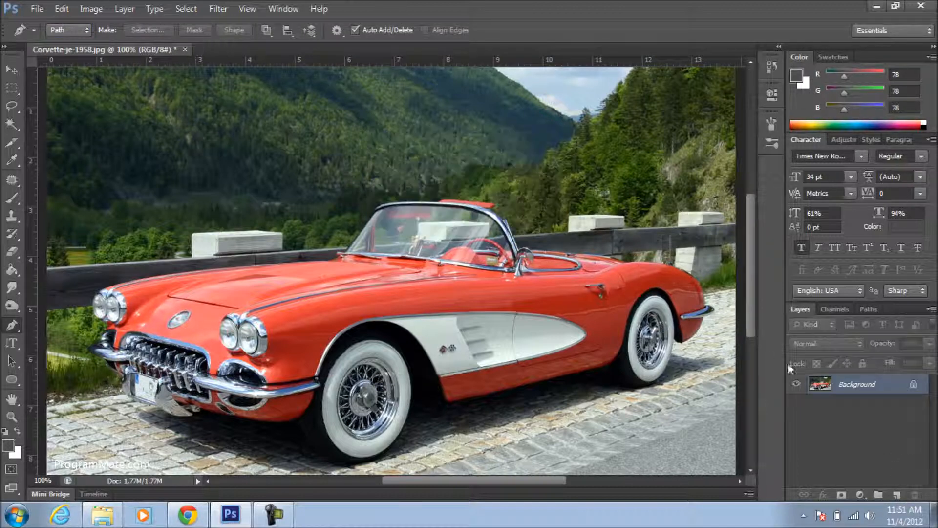
{"action": "left_click", "coordinate": [68, 30]}
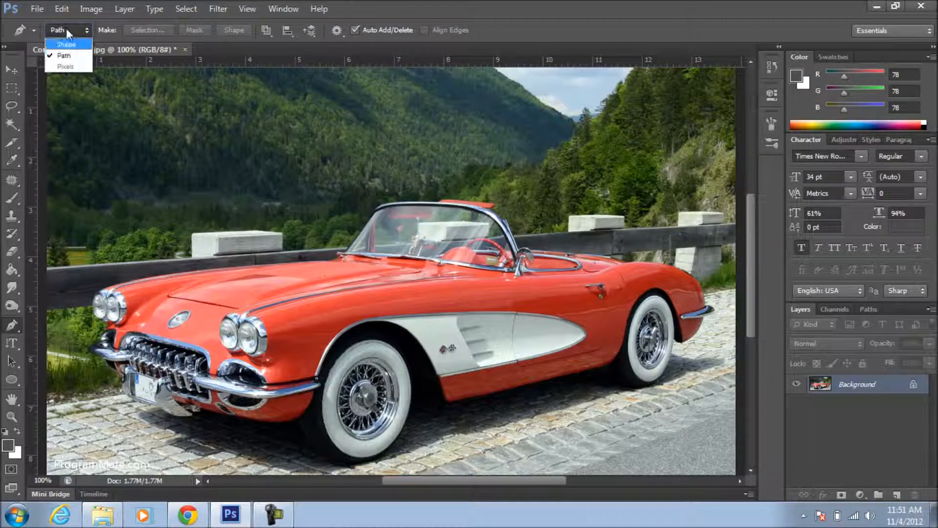
{"action": "left_click", "coordinate": [79, 56]}
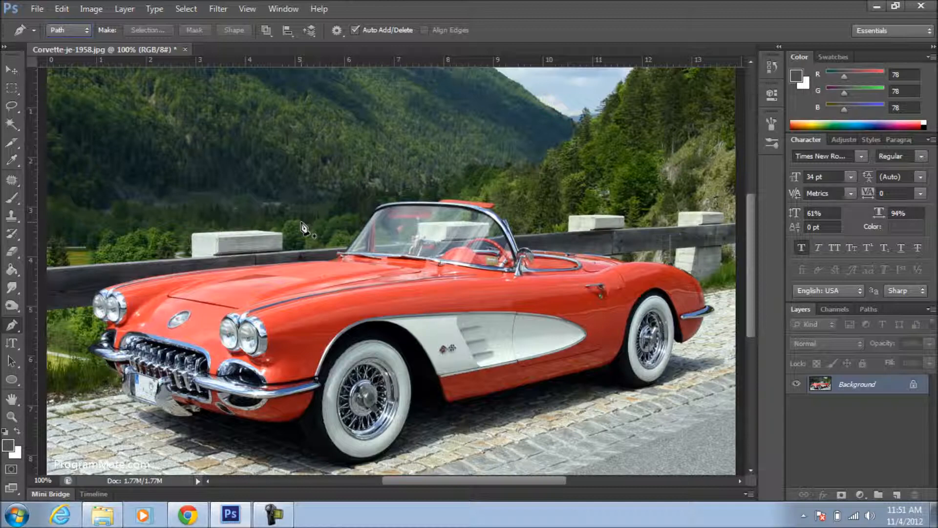
{"action": "left_click_drag", "start_coordinate": [254, 255], "coordinate": [453, 251]}
{"action": "key", "text": "ctrl+z"}
Start a Pen path at the upper edge of the car's far headlights and extend it along the hood's upper edge
{"action": "left_click", "coordinate": [95, 293]}
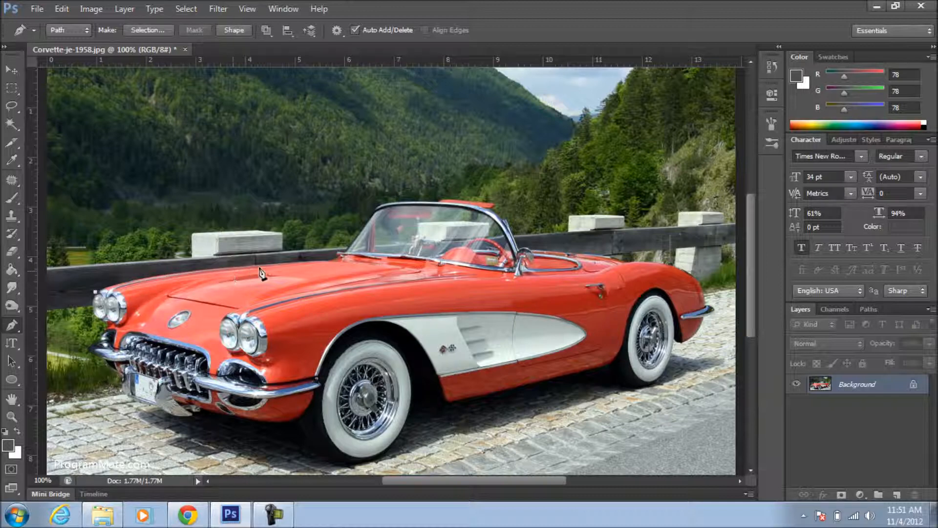
{"action": "left_click", "coordinate": [328, 262]}
{"action": "left_click_drag", "start_coordinate": [132, 288], "coordinate": [137, 287]}
{"action": "key", "text": "ctrl+z"}
{"action": "left_click", "coordinate": [132, 287]}
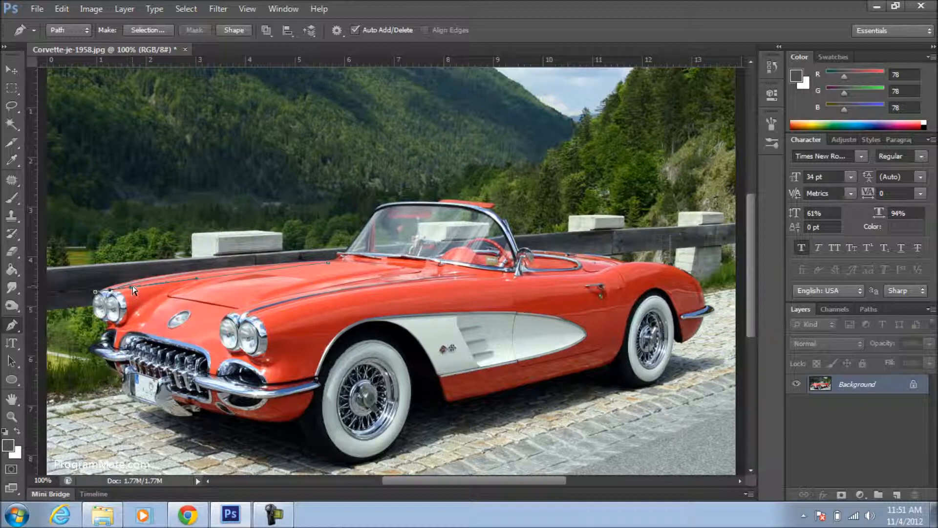
Add and shift anchor points along the far fender and hood so the path follows their curve up to the windshield base
{"action": "left_click_drag", "start_coordinate": [131, 289], "coordinate": [131, 281]}
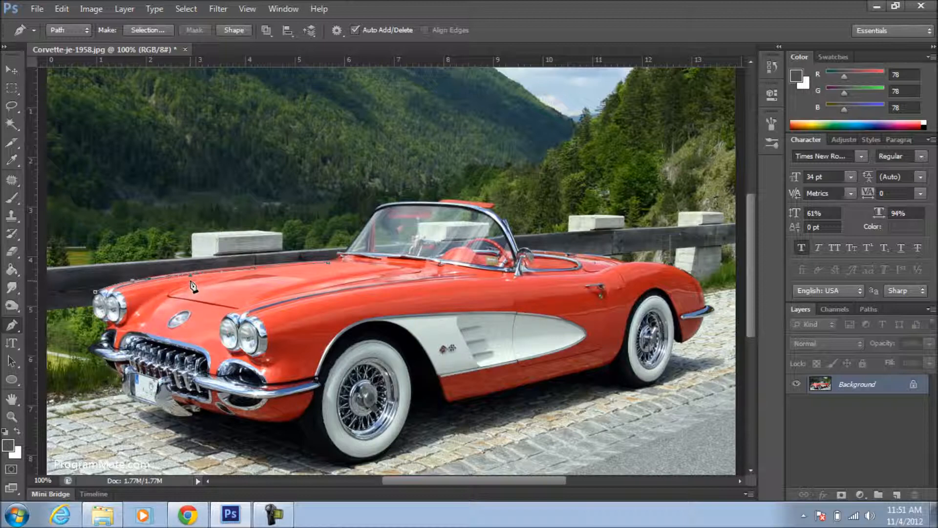
{"action": "left_click_drag", "start_coordinate": [190, 274], "coordinate": [190, 270]}
{"action": "left_click", "coordinate": [154, 278]}
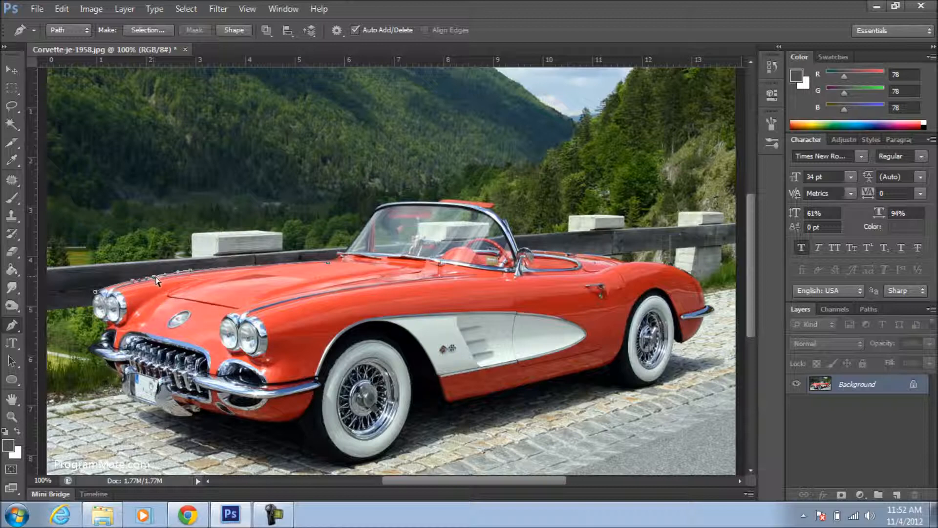
{"action": "left_click_drag", "start_coordinate": [156, 276], "coordinate": [156, 275]}
{"action": "left_click_drag", "start_coordinate": [327, 264], "coordinate": [328, 262]}
{"action": "left_click", "coordinate": [328, 260]}
Continue the path up the windshield's front post to its upper corner, adjusting the corner anchor and its direction handle
{"action": "left_click_drag", "start_coordinate": [378, 261], "coordinate": [364, 144]}
{"action": "left_click_drag", "start_coordinate": [360, 201], "coordinate": [373, 195]}
{"action": "left_click_drag", "start_coordinate": [377, 139], "coordinate": [384, 137]}
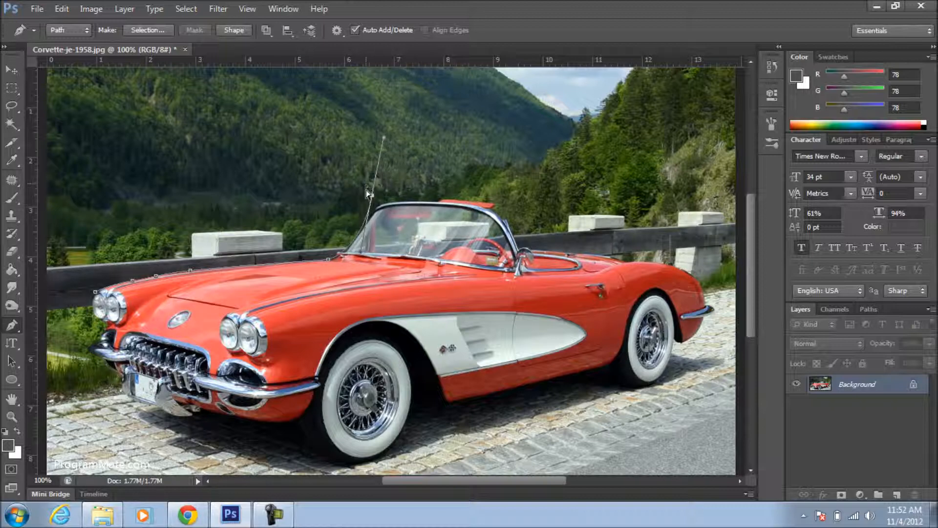
{"action": "left_click", "coordinate": [389, 137], "text": "ctrl"}
{"action": "key", "text": "ctrl+z"}
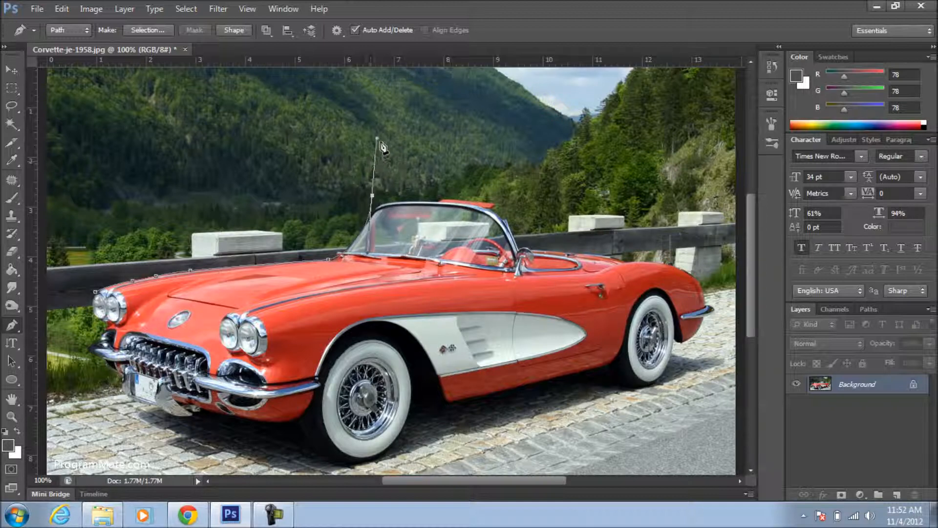
{"action": "left_click_drag", "start_coordinate": [377, 139], "coordinate": [388, 142]}
{"action": "left_click_drag", "start_coordinate": [371, 196], "coordinate": [377, 202], "text": "ctrl"}
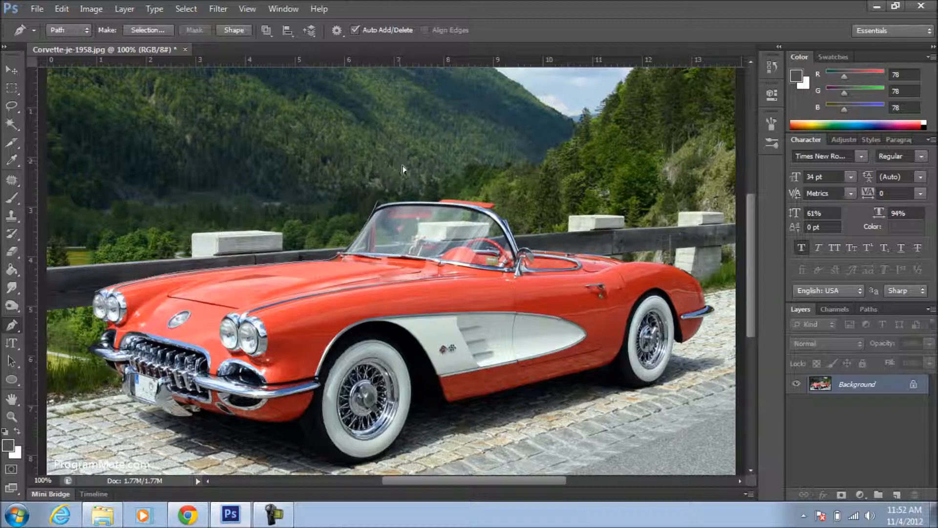
{"action": "mouse_move", "coordinate": [396, 154]}
{"action": "left_mouse_down", "text": "ctrl"}
{"action": "mouse_move", "coordinate": [424, 189]}
{"action": "mouse_move", "coordinate": [396, 159]}
{"action": "left_mouse_up", "text": "ctrl"}
{"action": "left_click", "coordinate": [378, 200], "text": "alt"}
{"action": "key", "text": "ctrl+z"}
{"action": "left_click_drag", "start_coordinate": [379, 203], "coordinate": [378, 210], "text": "ctrl"}
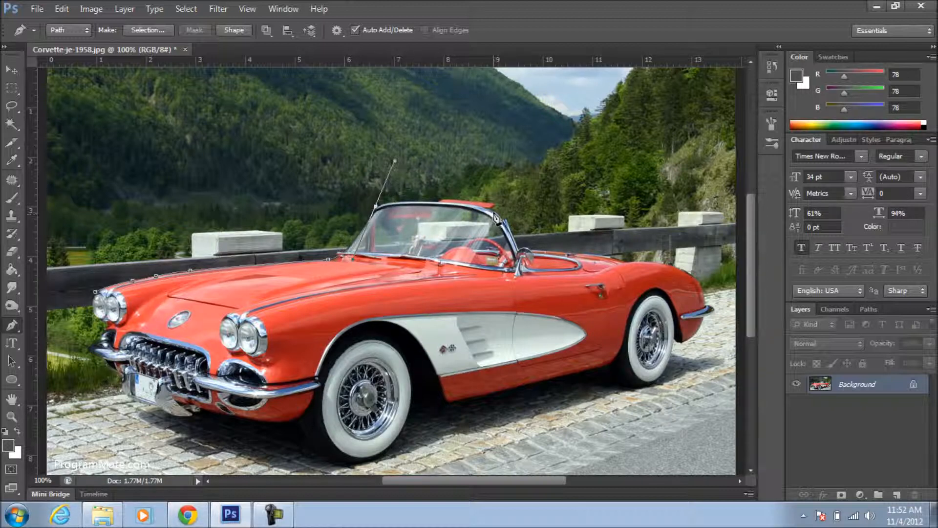
Extend the path across the windshield's upper frame, adding and moving anchor points to fit the frame's curve
{"action": "left_click_drag", "start_coordinate": [494, 215], "coordinate": [412, 194]}
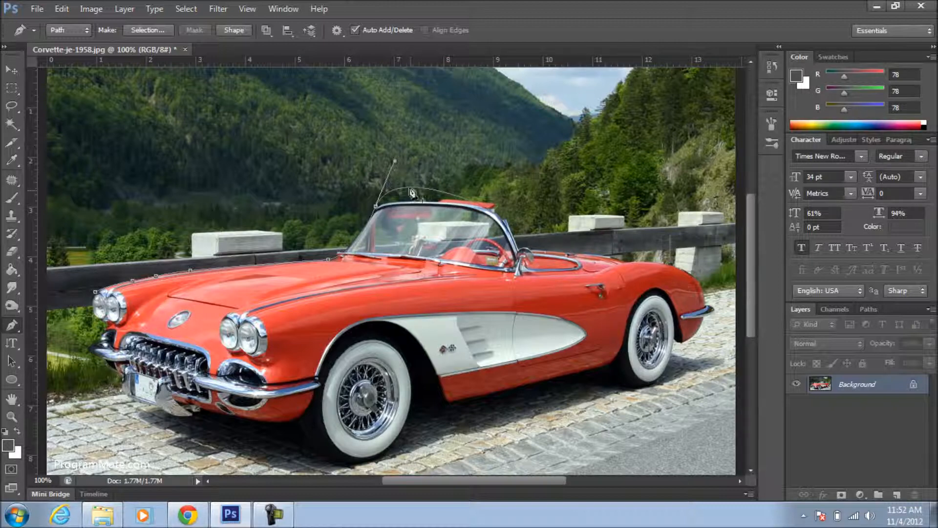
{"action": "left_click", "coordinate": [402, 188]}
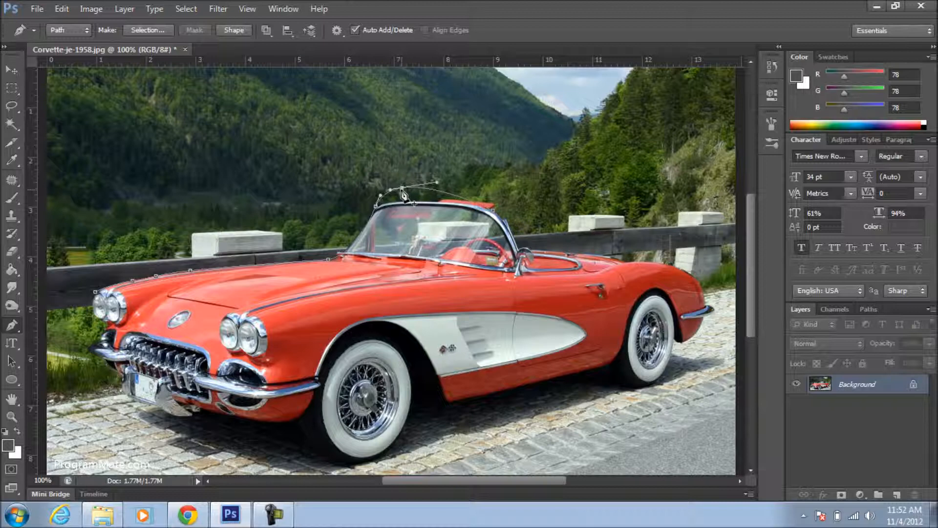
{"action": "left_click_drag", "start_coordinate": [403, 188], "coordinate": [425, 204]}
{"action": "left_click", "coordinate": [374, 208]}
{"action": "left_click_drag", "start_coordinate": [375, 209], "coordinate": [377, 206]}
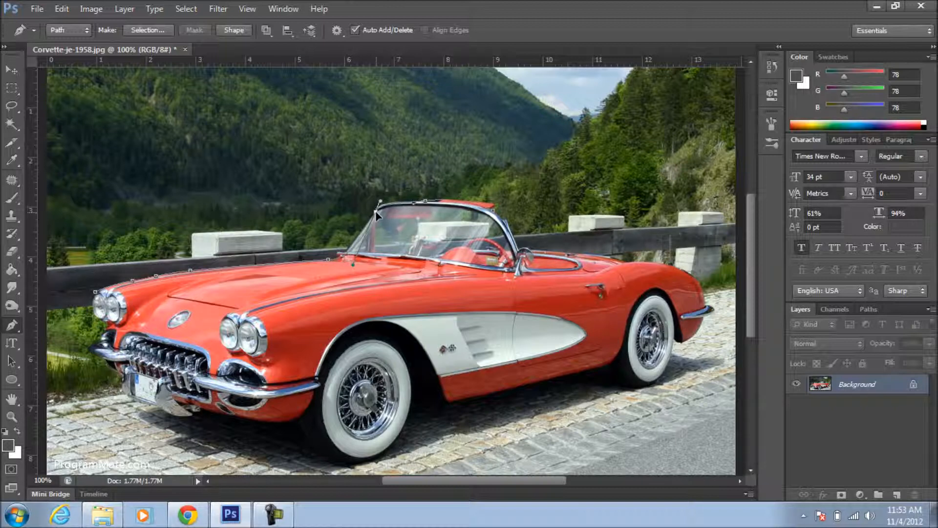
{"action": "left_click", "coordinate": [454, 204]}
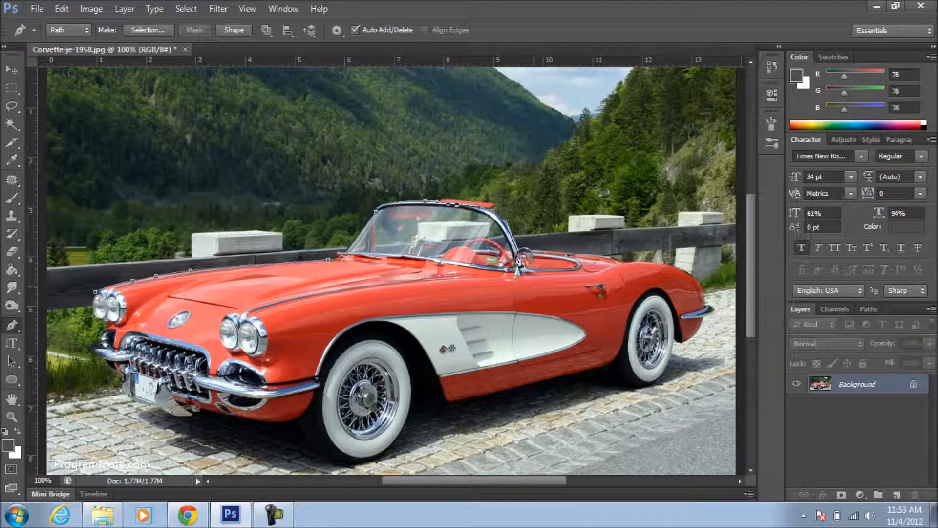
Trace the path down past the side mirror and along the upper edge of the cockpit and rear deck
{"action": "left_click", "coordinate": [499, 222], "text": "ctrl"}
{"action": "left_click", "coordinate": [625, 264]}
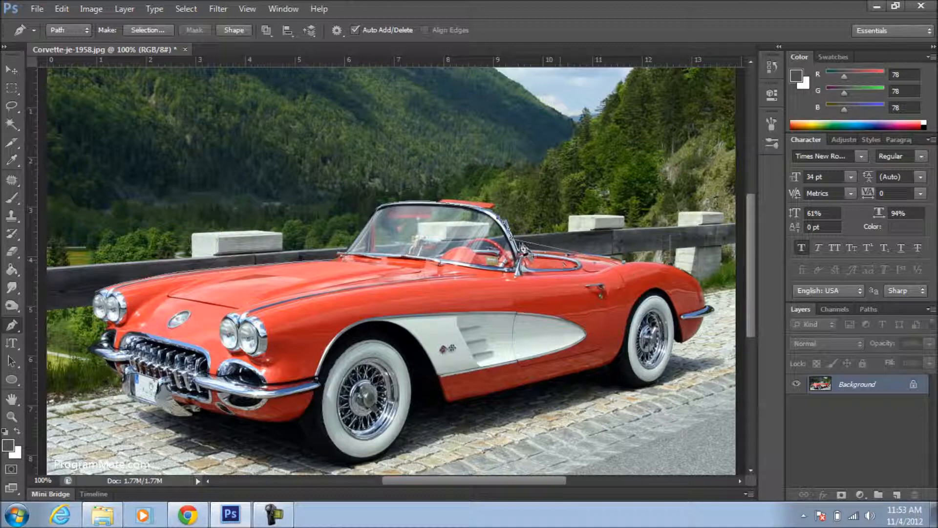
{"action": "left_click_drag", "start_coordinate": [525, 243], "coordinate": [526, 244]}
{"action": "left_click_drag", "start_coordinate": [526, 243], "coordinate": [522, 248]}
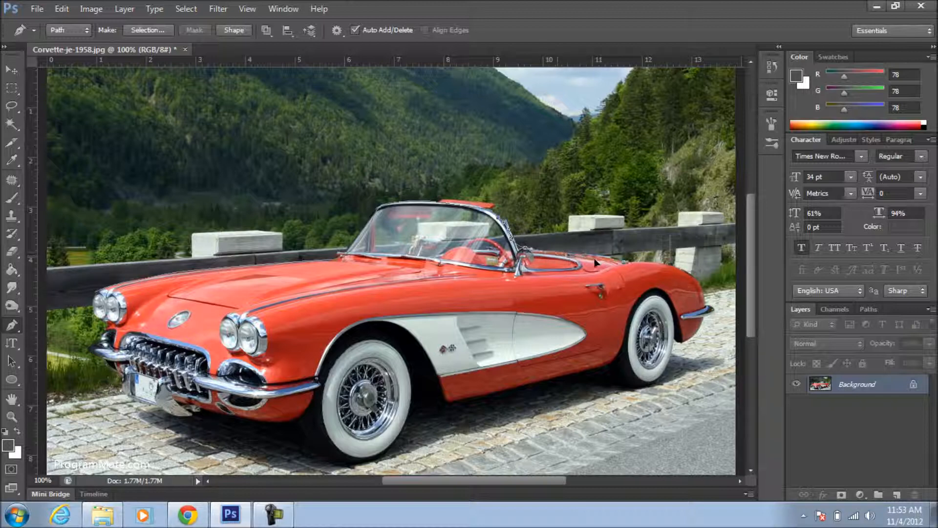
{"action": "left_click", "coordinate": [660, 267]}
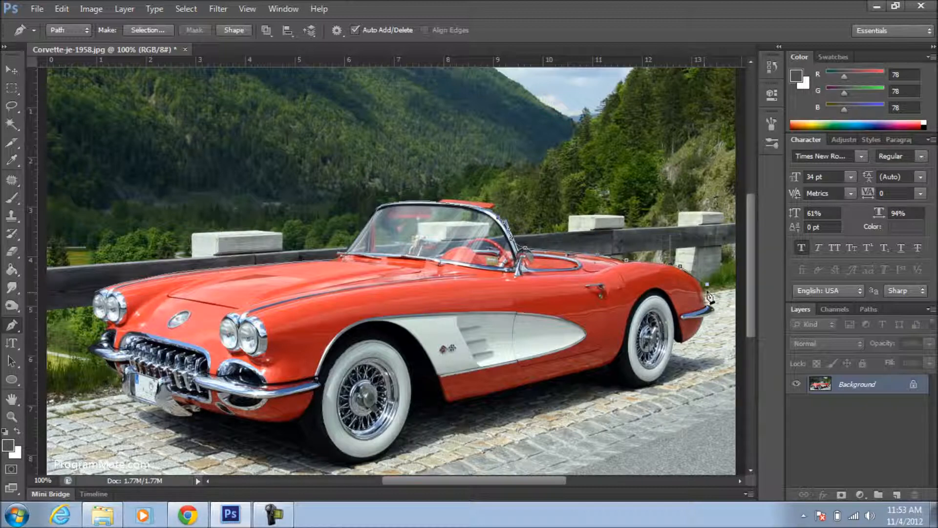
Trace the path around the rear fender and bumper down to the back of the rear wheel
{"action": "left_click_drag", "start_coordinate": [695, 281], "coordinate": [708, 299]}
{"action": "left_click", "coordinate": [694, 283], "text": "alt"}
{"action": "left_click", "coordinate": [691, 340]}
{"action": "left_click", "coordinate": [687, 343]}
{"action": "left_click", "coordinate": [682, 344]}
{"action": "left_click", "coordinate": [676, 343]}
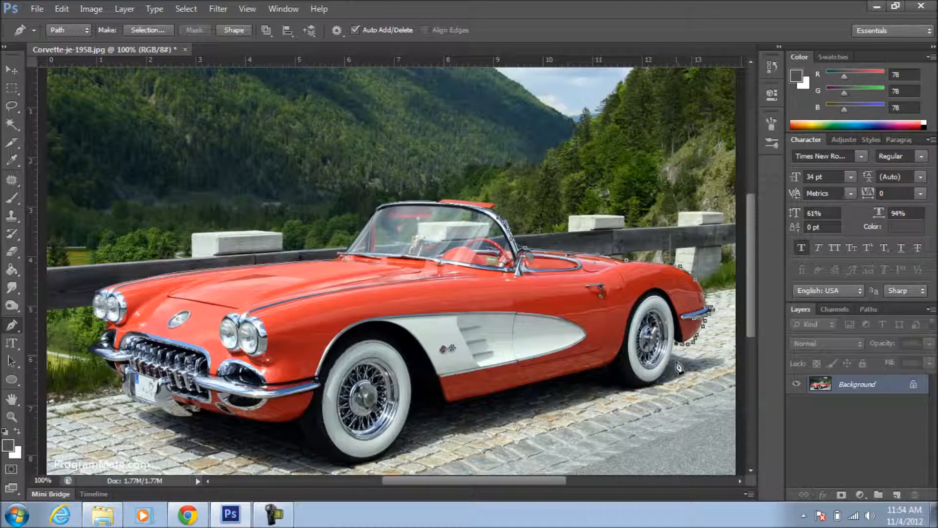
Curve the path around the underside of the rear wheel to where the tire meets the lower body edge
{"action": "left_click", "coordinate": [653, 383]}
{"action": "left_click_drag", "start_coordinate": [664, 362], "coordinate": [670, 366]}
{"action": "left_click", "coordinate": [614, 381]}
{"action": "mouse_move", "coordinate": [635, 384]}
{"action": "left_mouse_down"}
{"action": "mouse_move", "coordinate": [637, 419]}
{"action": "mouse_move", "coordinate": [634, 393]}
{"action": "left_mouse_up"}
{"action": "left_click", "coordinate": [610, 368]}
Continue the path along the car's lower side edge and around the underside of the front wheel
{"action": "left_click", "coordinate": [449, 403]}
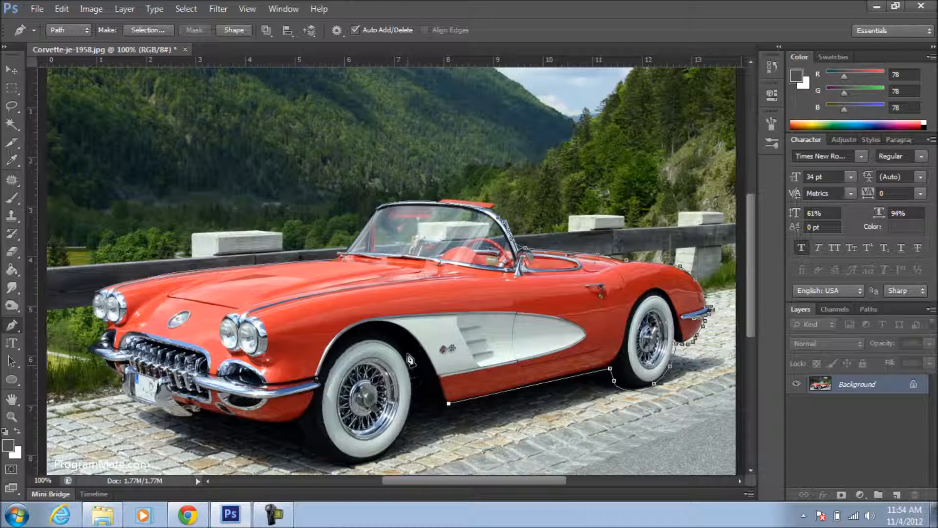
{"action": "left_click", "coordinate": [417, 391]}
{"action": "left_click", "coordinate": [315, 458]}
{"action": "left_click_drag", "start_coordinate": [356, 464], "coordinate": [352, 469]}
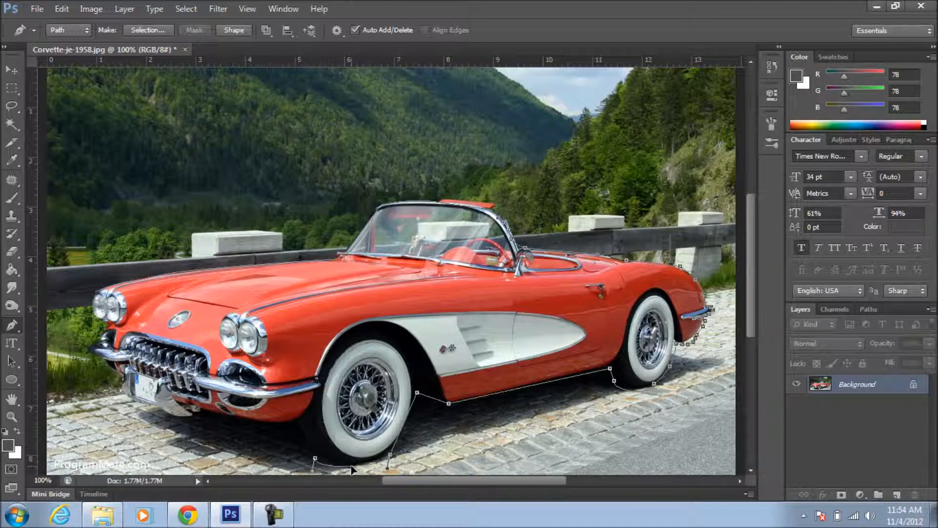
{"action": "left_click", "coordinate": [297, 423]}
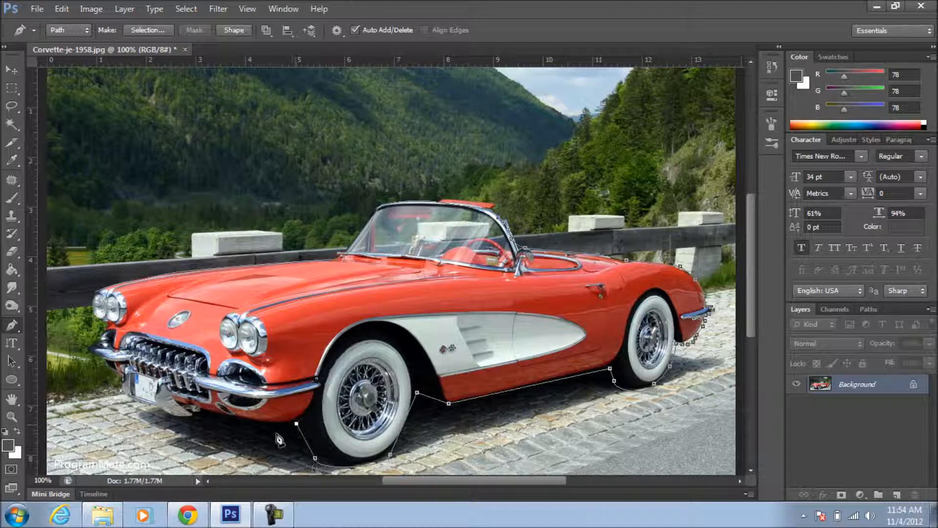
Trace the path under the front bumper and up the grille side, close it at the far headlights, and select the finished outline
{"action": "left_click", "coordinate": [203, 413]}
{"action": "left_click", "coordinate": [189, 418]}
{"action": "left_click", "coordinate": [161, 421]}
{"action": "left_click", "coordinate": [120, 386]}
{"action": "left_click", "coordinate": [107, 368]}
{"action": "left_click", "coordinate": [94, 347]}
{"action": "left_click", "coordinate": [99, 327]}
{"action": "left_click", "coordinate": [86, 297]}
{"action": "left_click", "coordinate": [98, 300]}
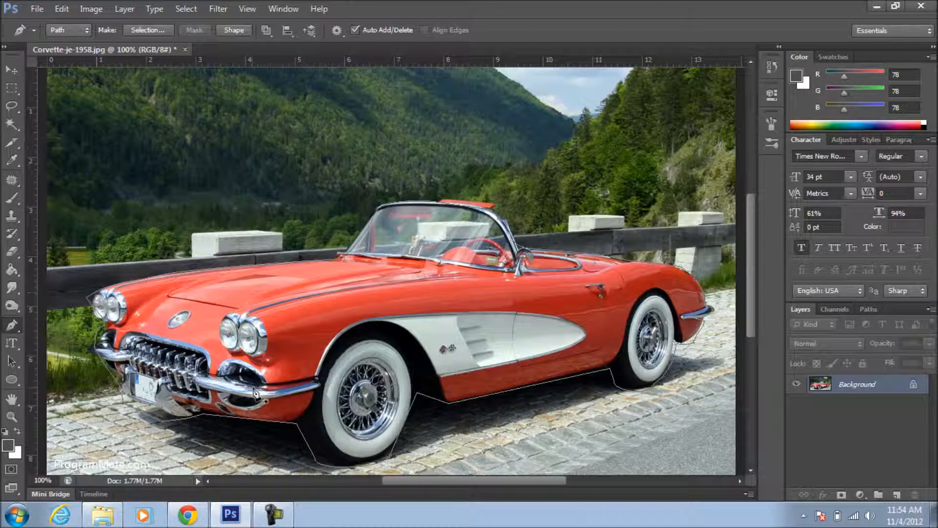
{"action": "left_click", "coordinate": [322, 365], "text": "ctrl"}
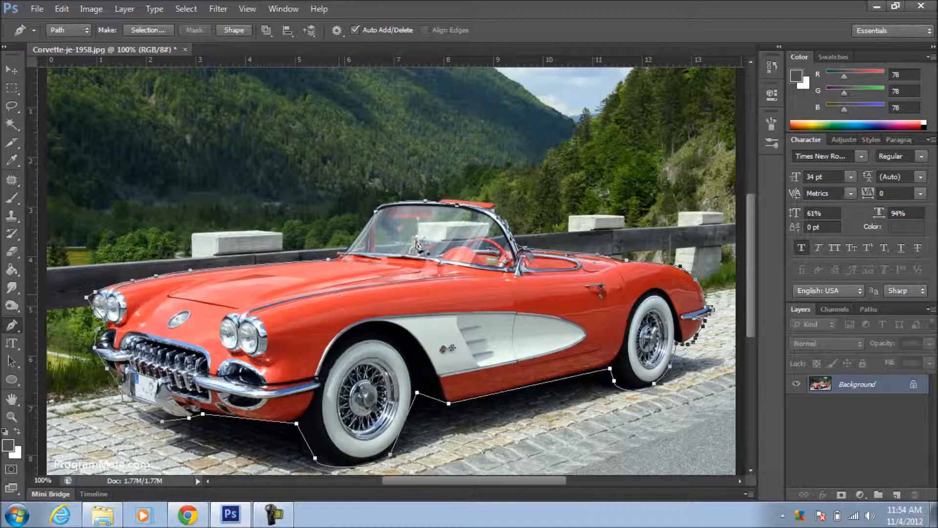
Start horizontal text on the outline path above the front fender, then replace the placeholder letters with "CLASSIC CARS"
{"action": "left_click", "coordinate": [12, 343]}
{"action": "right_click", "coordinate": [12, 343]}
{"action": "left_click", "coordinate": [58, 341]}
{"action": "left_click", "coordinate": [139, 276]}
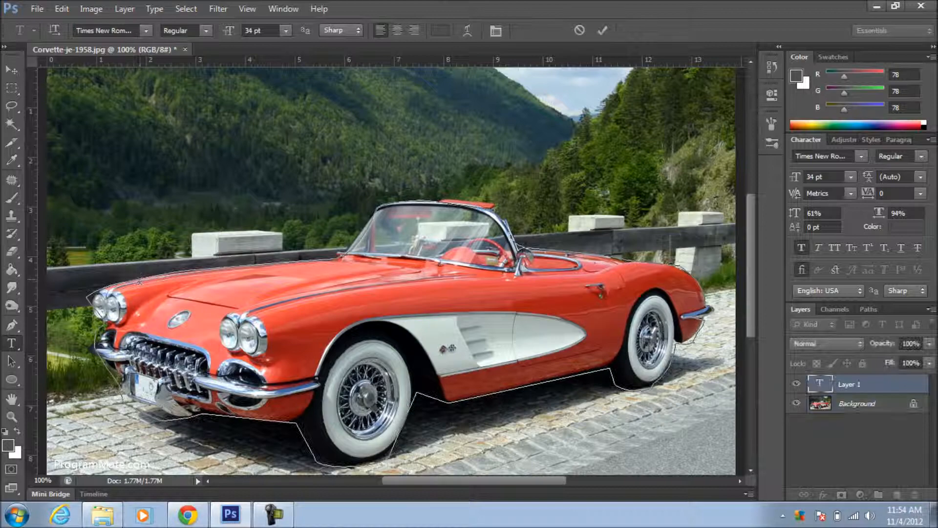
{"action": "type", "text": "asdfasf"}
{"action": "key", "text": "ctrl+a"}
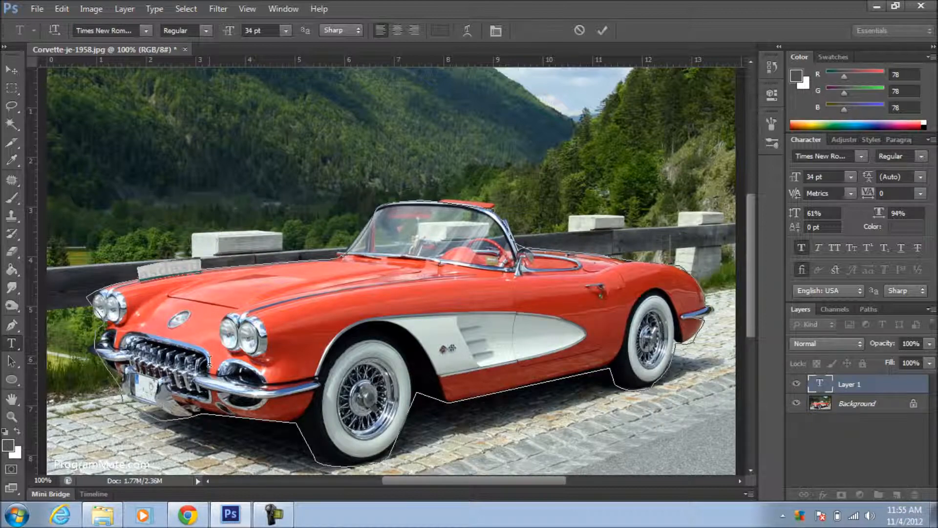
{"action": "key", "text": "BackSpace"}
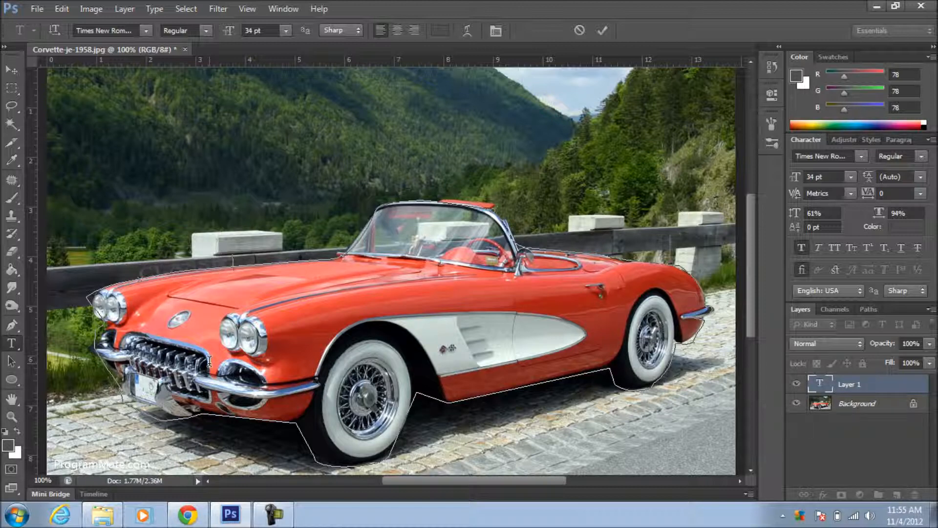
Color the "CLASSIC CARS" path text white, set its size to 81 pt and adjust its placement along the car outline
{"action": "key", "text": "ctrl+a"}
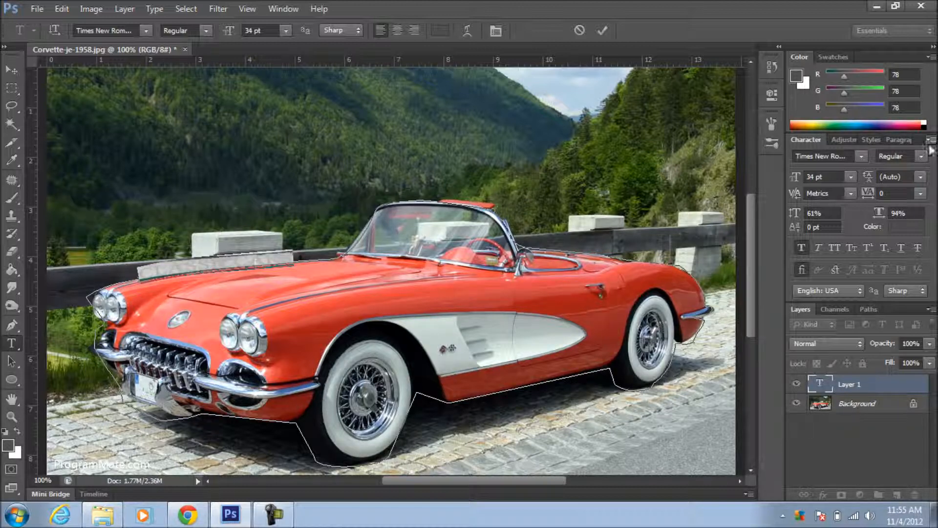
{"action": "left_click", "coordinate": [919, 122]}
{"action": "left_click_drag", "start_coordinate": [228, 30], "coordinate": [296, 31]}
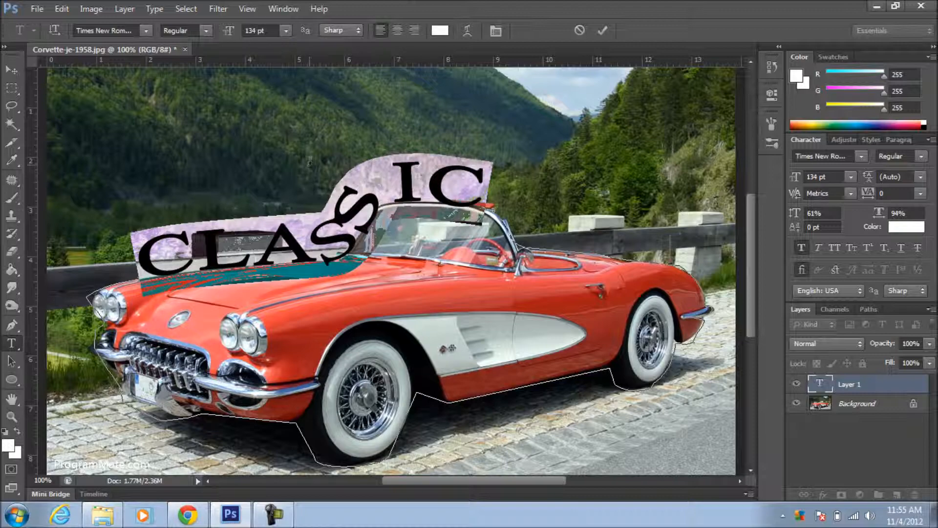
{"action": "left_click_drag", "start_coordinate": [232, 34], "coordinate": [195, 44]}
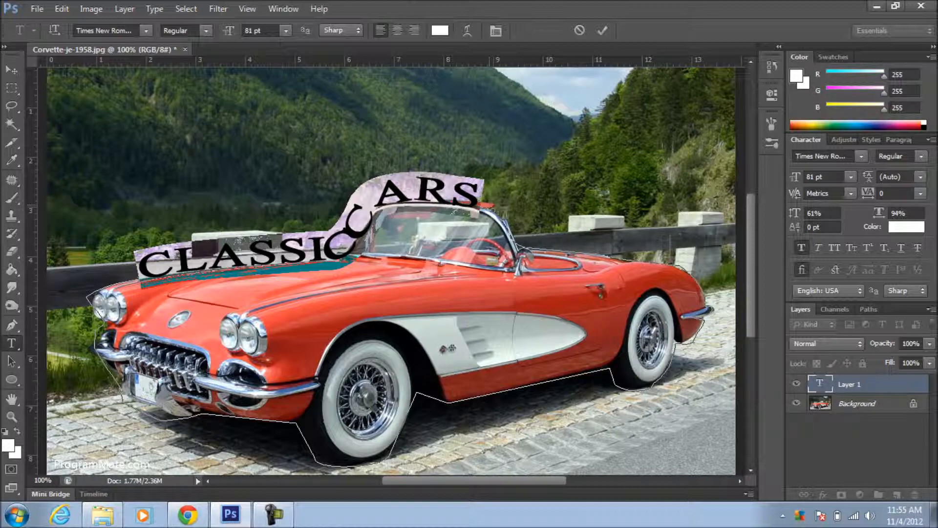
{"action": "left_click", "coordinate": [445, 182]}
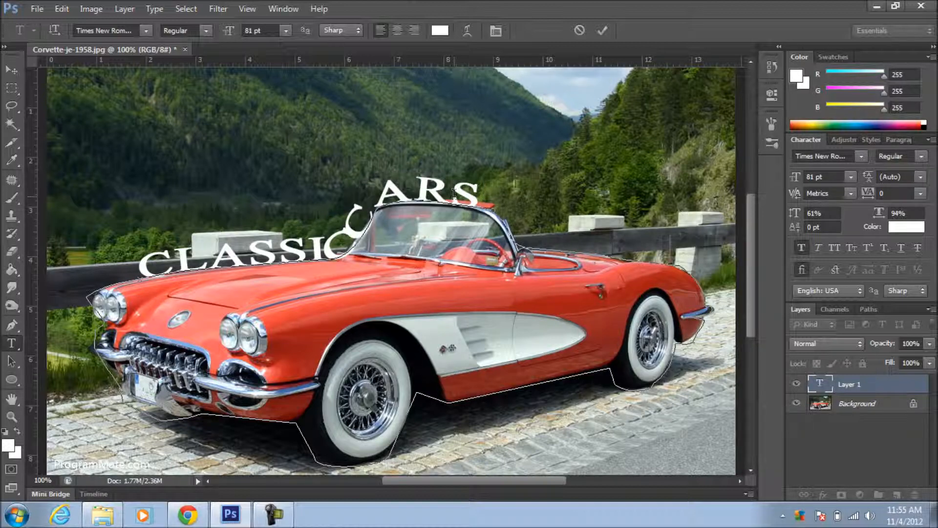
{"action": "key", "text": "ctrl"}
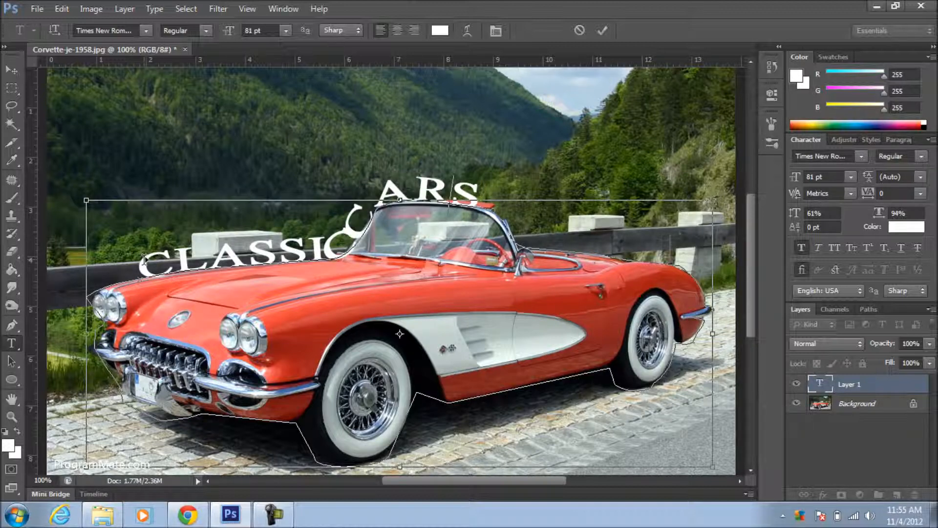
{"action": "left_click", "coordinate": [346, 234]}
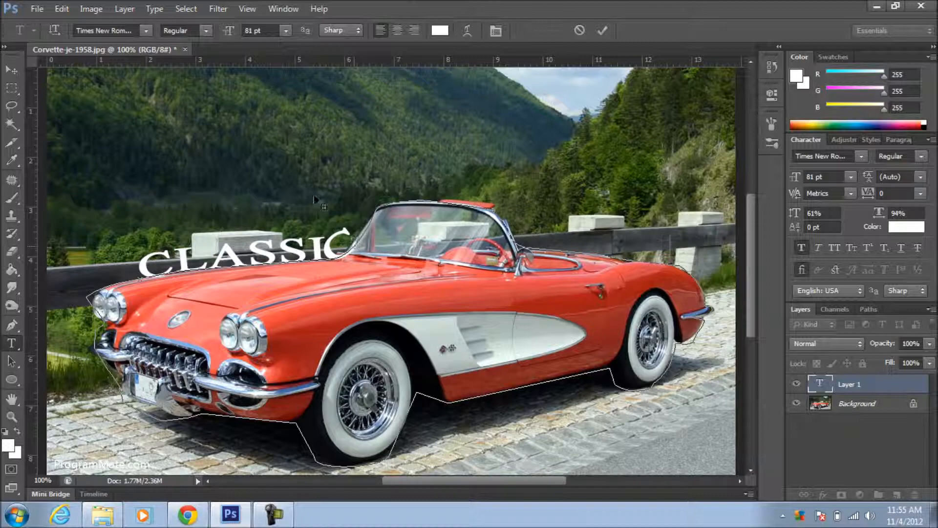
Commit the "CLASSIC CARS" text at 70 pt and delete its text layer
{"action": "key", "text": "ctrl+a"}
{"action": "left_click_drag", "start_coordinate": [231, 32], "coordinate": [223, 33]}
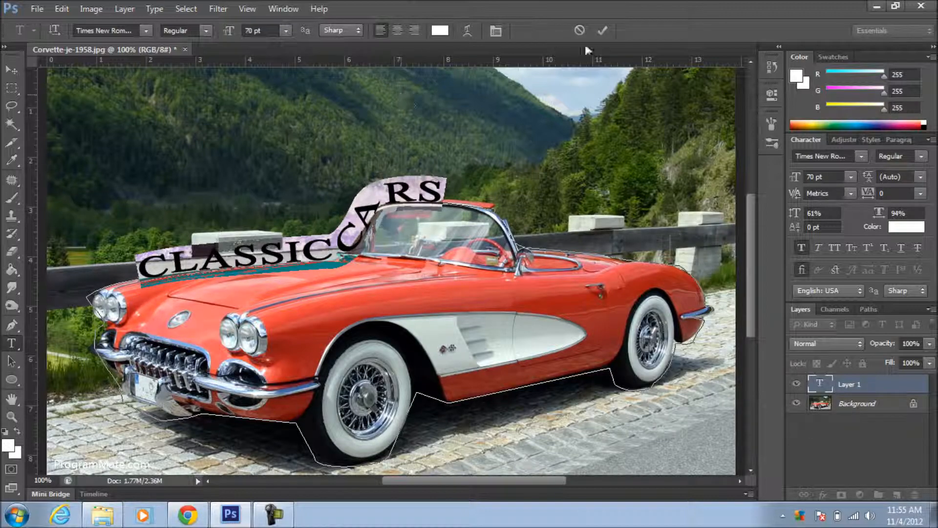
{"action": "left_click", "coordinate": [605, 30]}
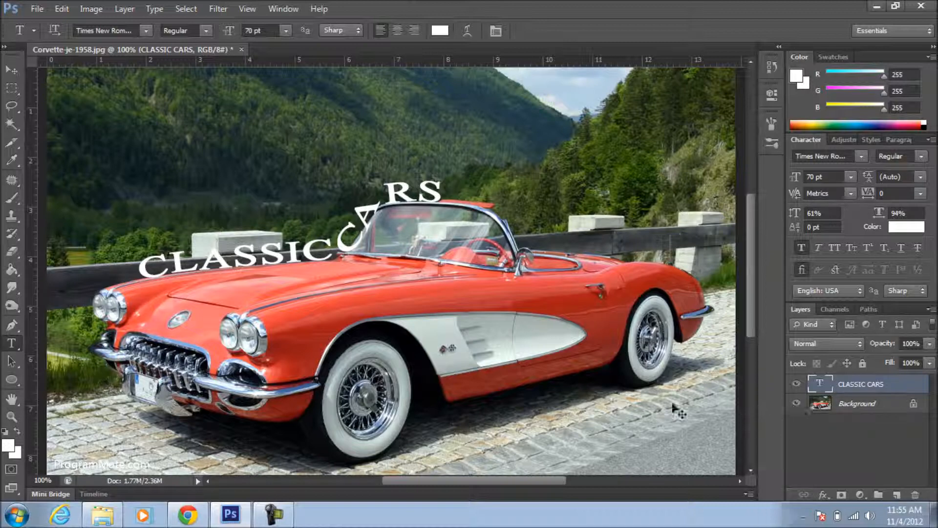
{"action": "key", "text": "Delete"}
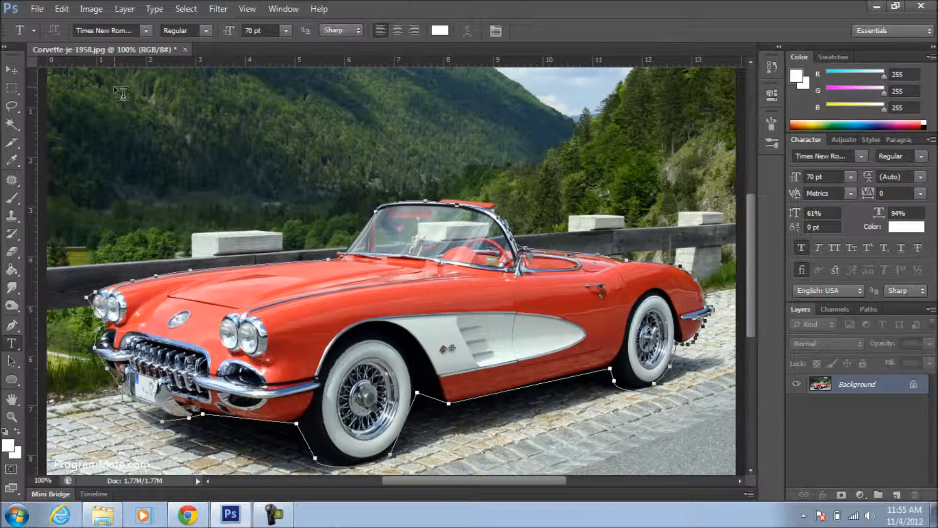
Make a new anti-aliased selection from the car's outline path with a feather radius of 0 pixels
{"action": "left_click", "coordinate": [13, 324]}
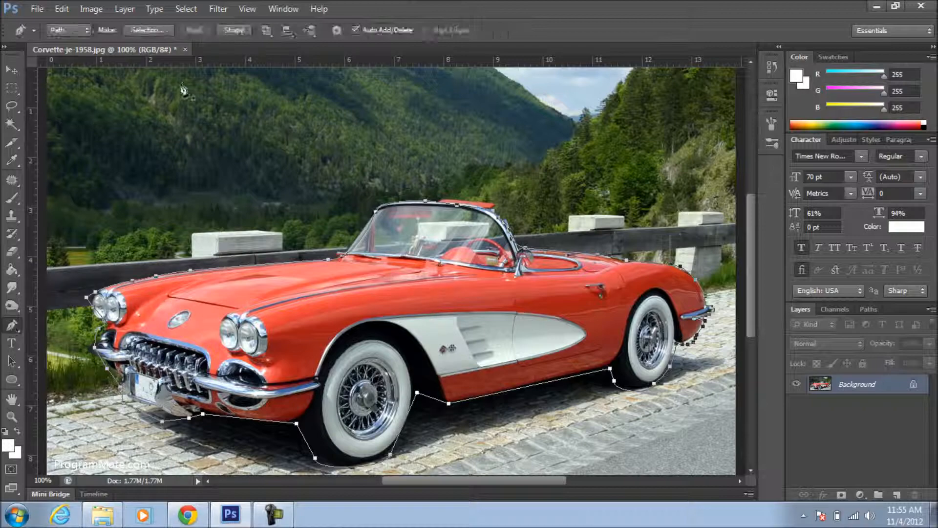
{"action": "left_click", "coordinate": [152, 32]}
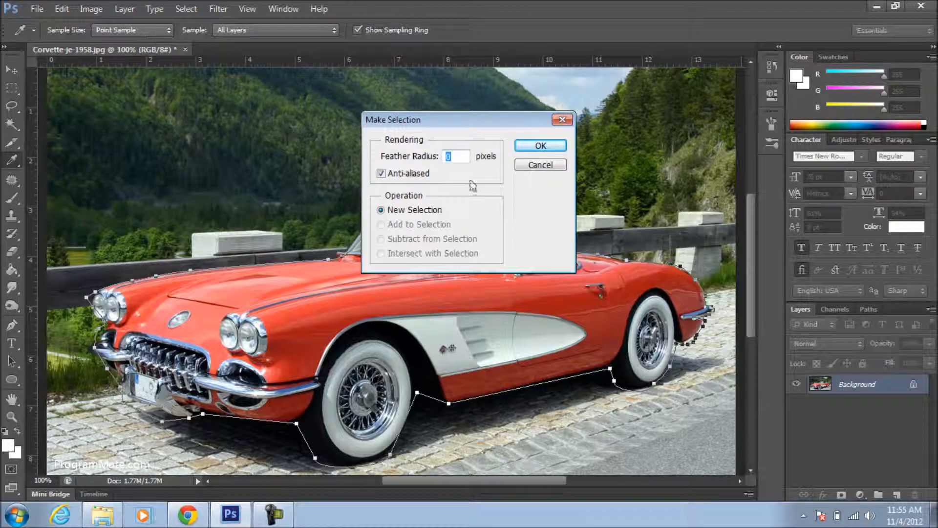
{"action": "left_click", "coordinate": [540, 145]}
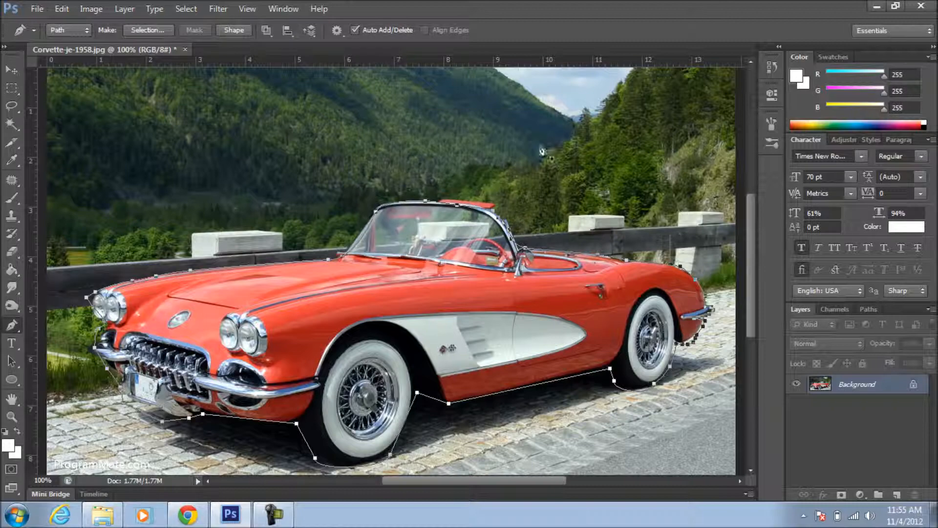
{"action": "key", "text": "Escape"}
{"action": "right_click", "coordinate": [443, 316]}
{"action": "left_click", "coordinate": [39, 11]}
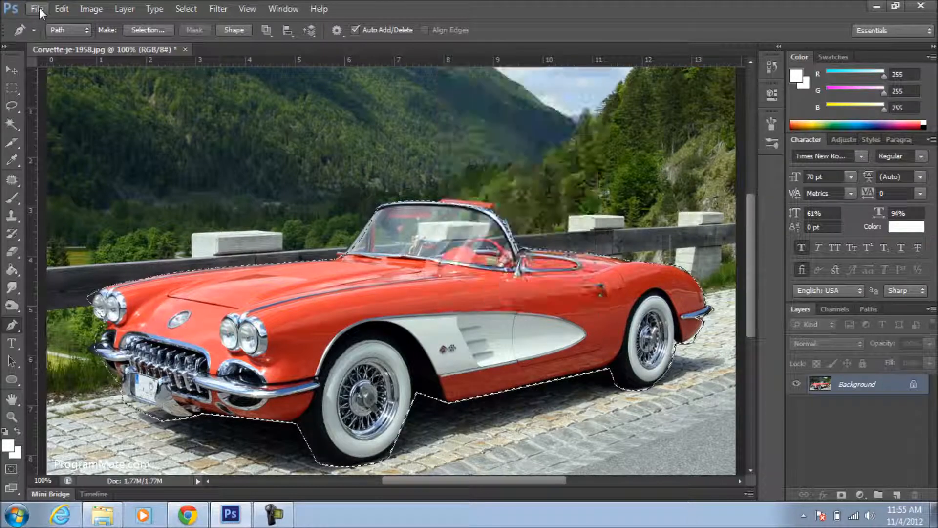
{"action": "left_click", "coordinate": [39, 11]}
{"action": "left_click", "coordinate": [98, 35]}
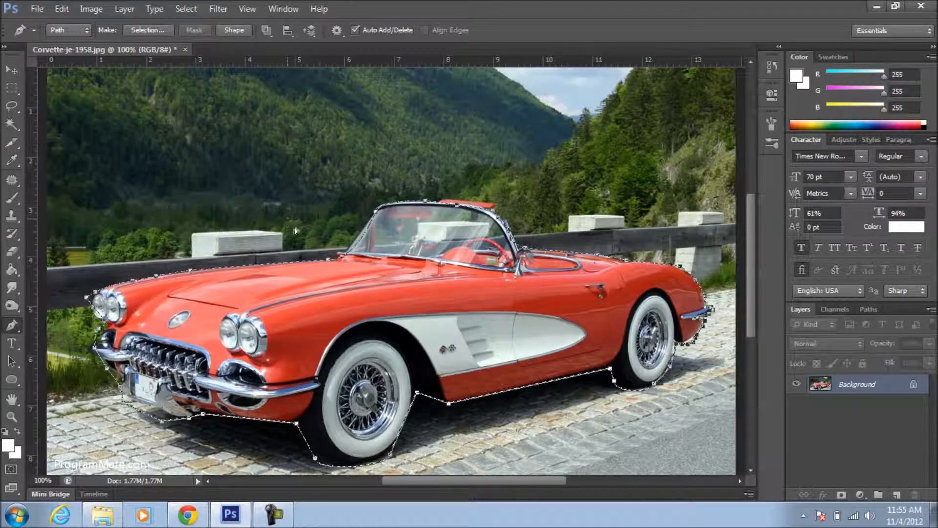
{"action": "key", "text": "Escape"}
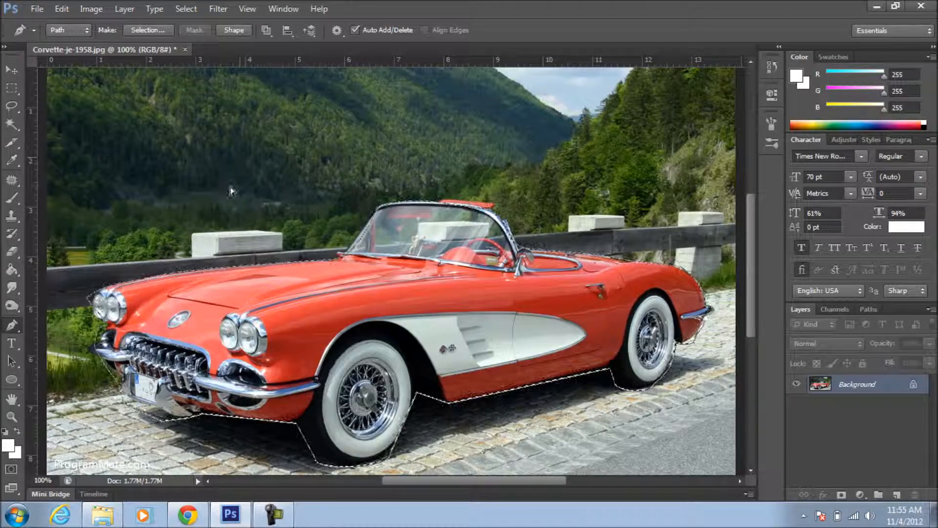
{"action": "left_click", "coordinate": [151, 31]}
{"action": "left_click", "coordinate": [541, 164]}
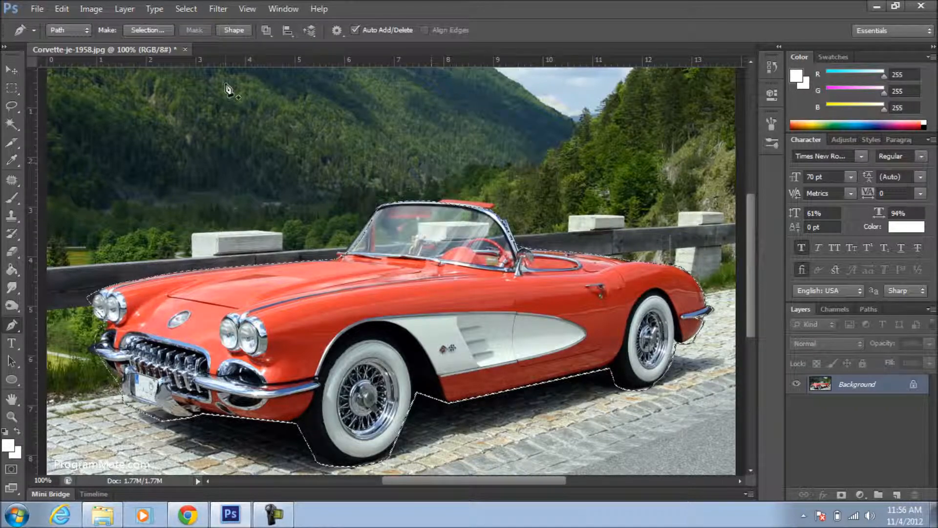
Nudge the selected car slightly and cut it out of the background onto its own layer with Layer Via Cut
{"action": "left_click", "coordinate": [12, 88]}
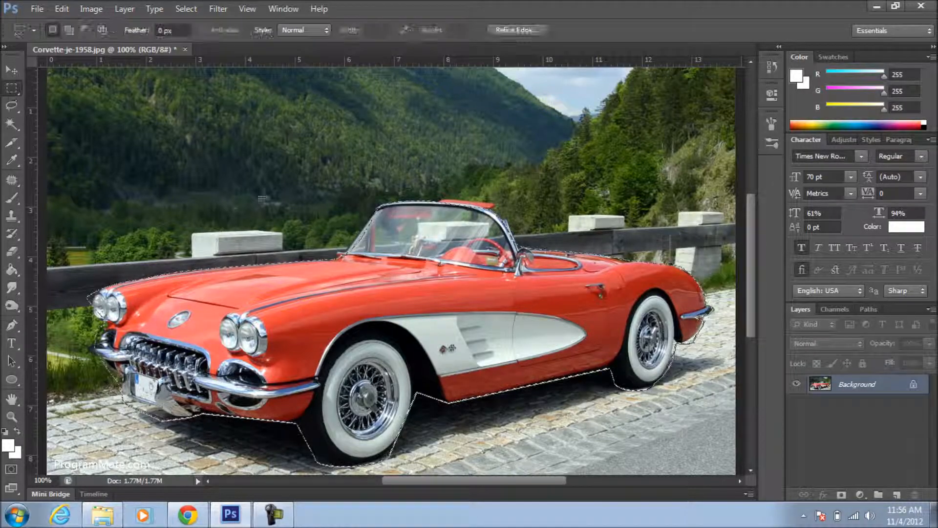
{"action": "right_click", "coordinate": [369, 273]}
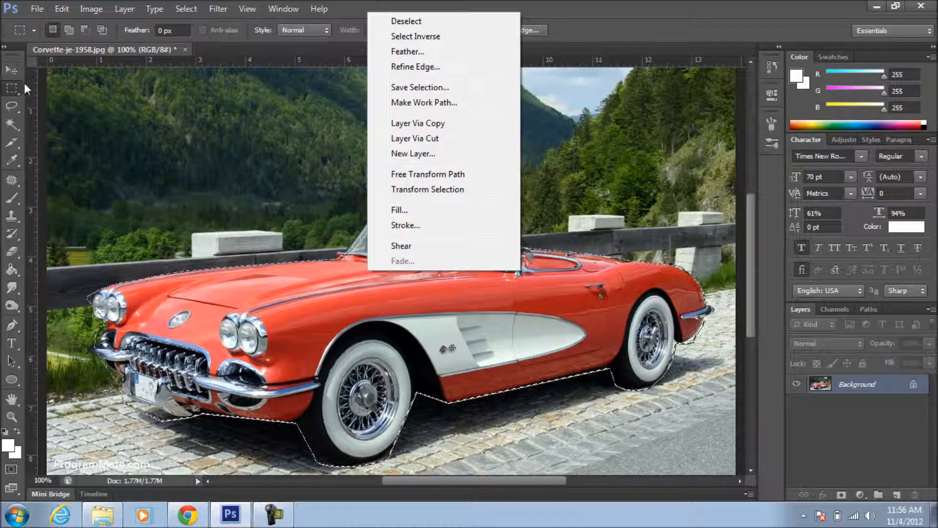
{"action": "right_click", "coordinate": [14, 90]}
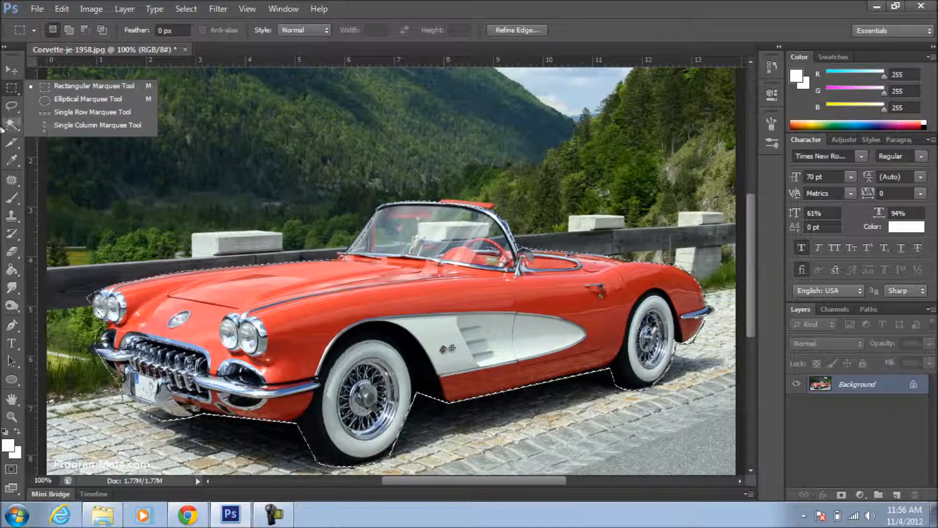
{"action": "right_click", "coordinate": [419, 281]}
{"action": "key", "text": "Escape"}
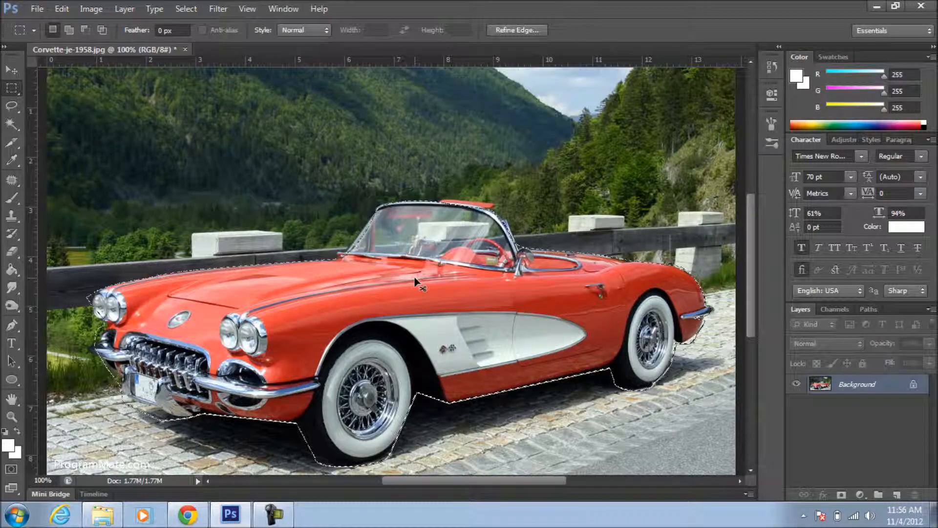
{"action": "mouse_move", "coordinate": [399, 304]}
{"action": "left_mouse_down"}
{"action": "mouse_move", "coordinate": [383, 239]}
{"action": "mouse_move", "coordinate": [406, 317]}
{"action": "left_mouse_up"}
{"action": "right_click", "coordinate": [381, 276]}
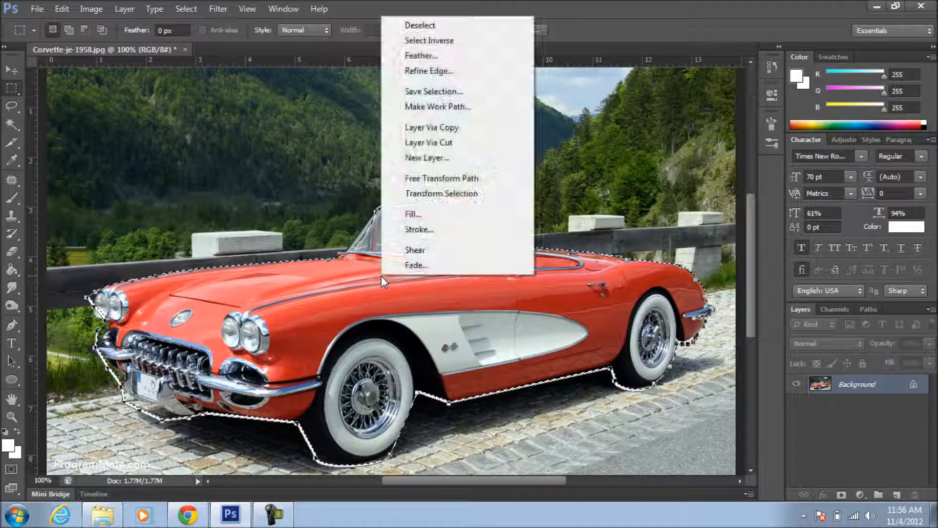
{"action": "left_click", "coordinate": [484, 143]}
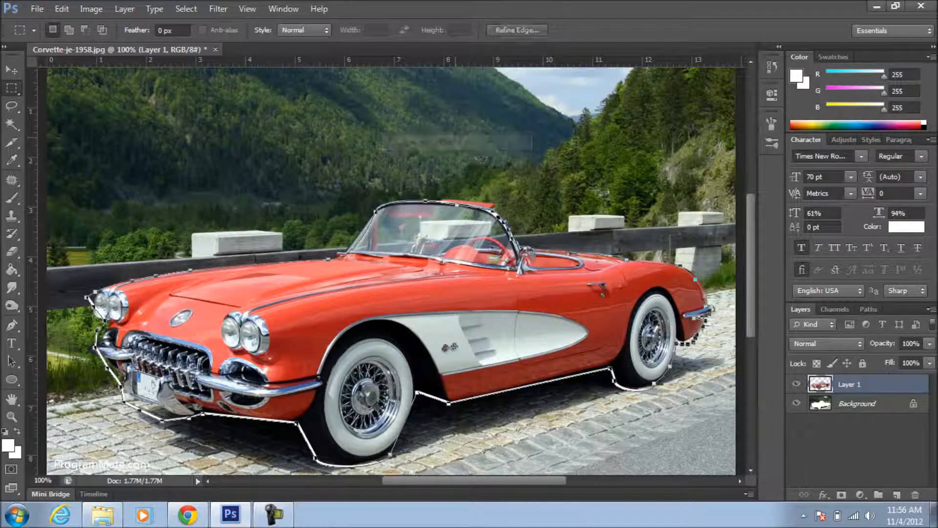
Apply a gradient Outer Glow to the cut-out car layer with 17% spread and a size of 223 px
{"action": "double_click", "coordinate": [832, 390]}
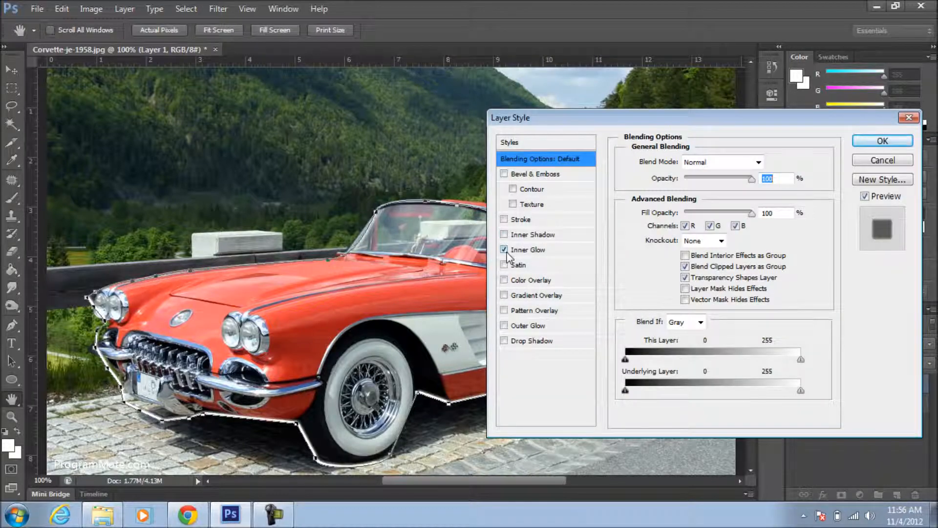
{"action": "left_click", "coordinate": [504, 325]}
{"action": "left_click", "coordinate": [519, 325]}
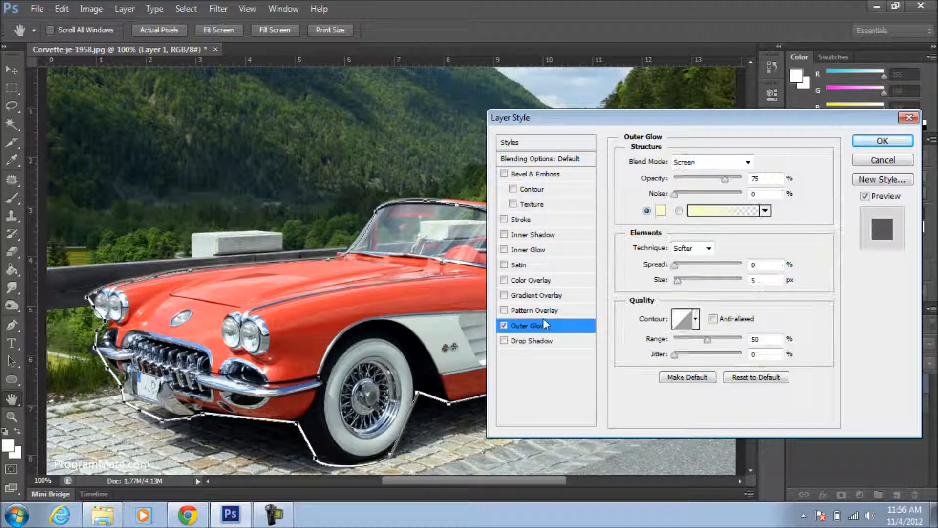
{"action": "left_click", "coordinate": [679, 210]}
{"action": "left_click_drag", "start_coordinate": [678, 280], "coordinate": [736, 280]}
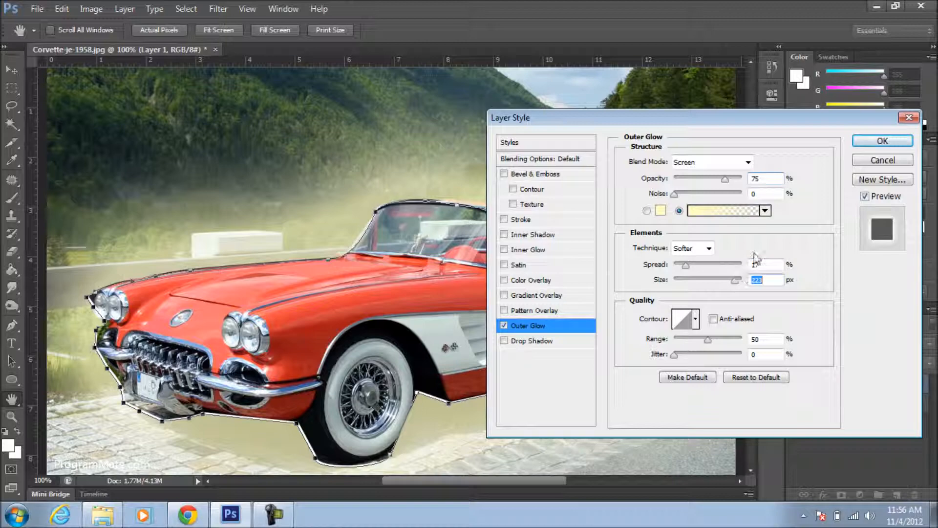
{"action": "left_click", "coordinate": [879, 141]}
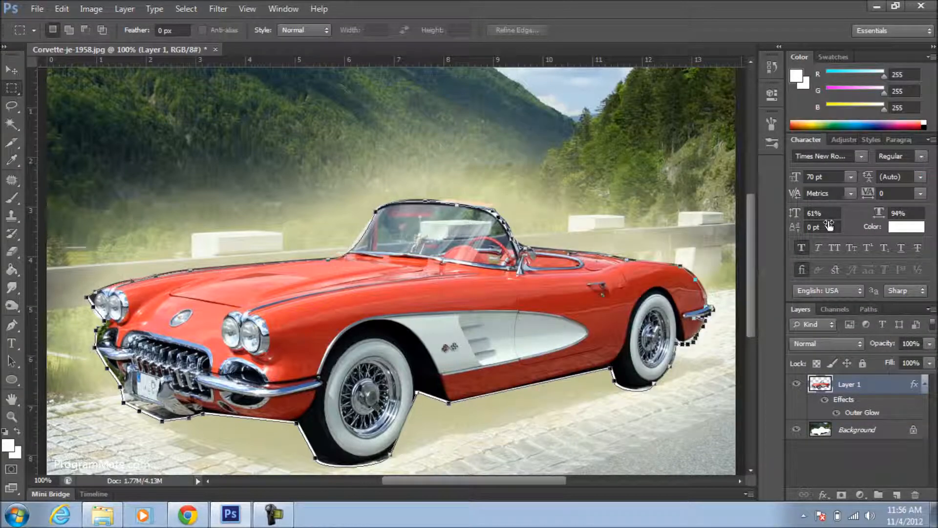
{"action": "key", "text": "ctrl+minus"}
{"action": "key", "text": "ctrl+minus"}
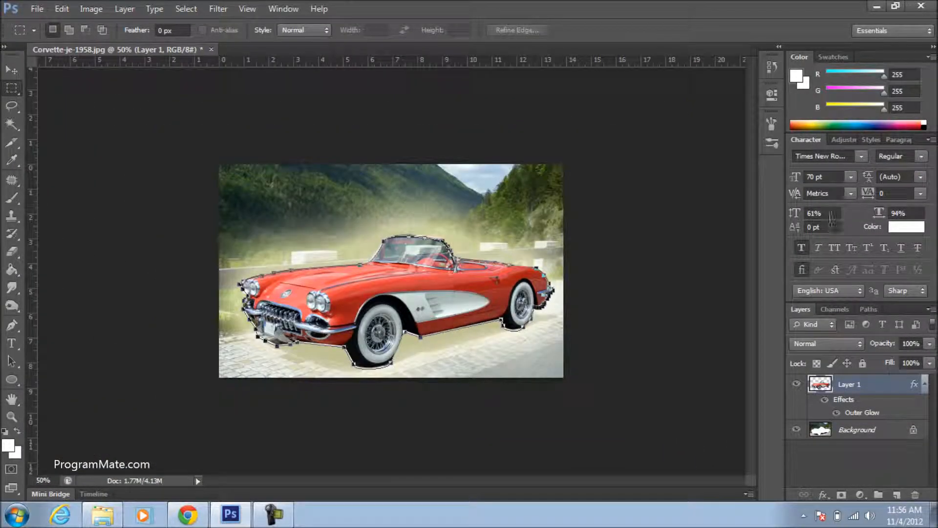